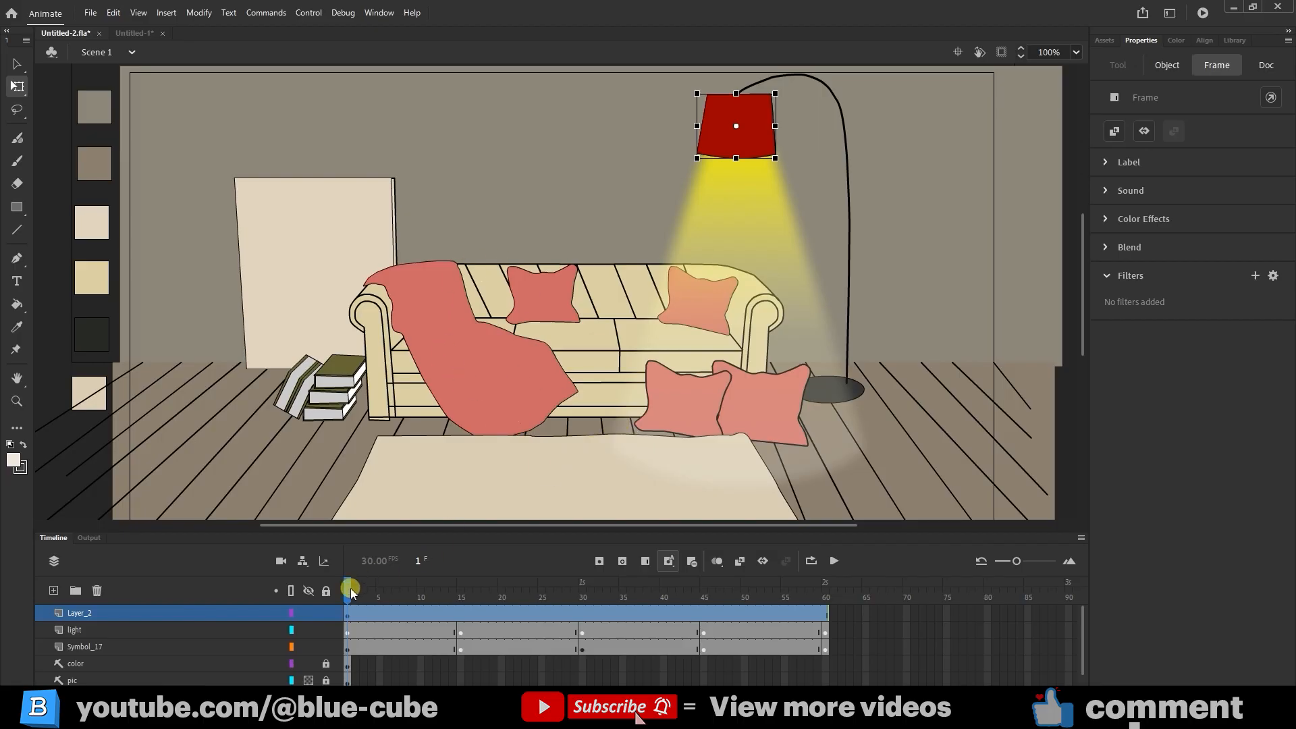
# Open the Symbol 17 room artwork for editing in place from the first frame of the main scene
pyautogui.moveTo(348, 588)
pyautogui.mouseDown()
pyautogui.moveTo(501, 593)
pyautogui.moveTo(347, 591)
pyautogui.mouseUp()
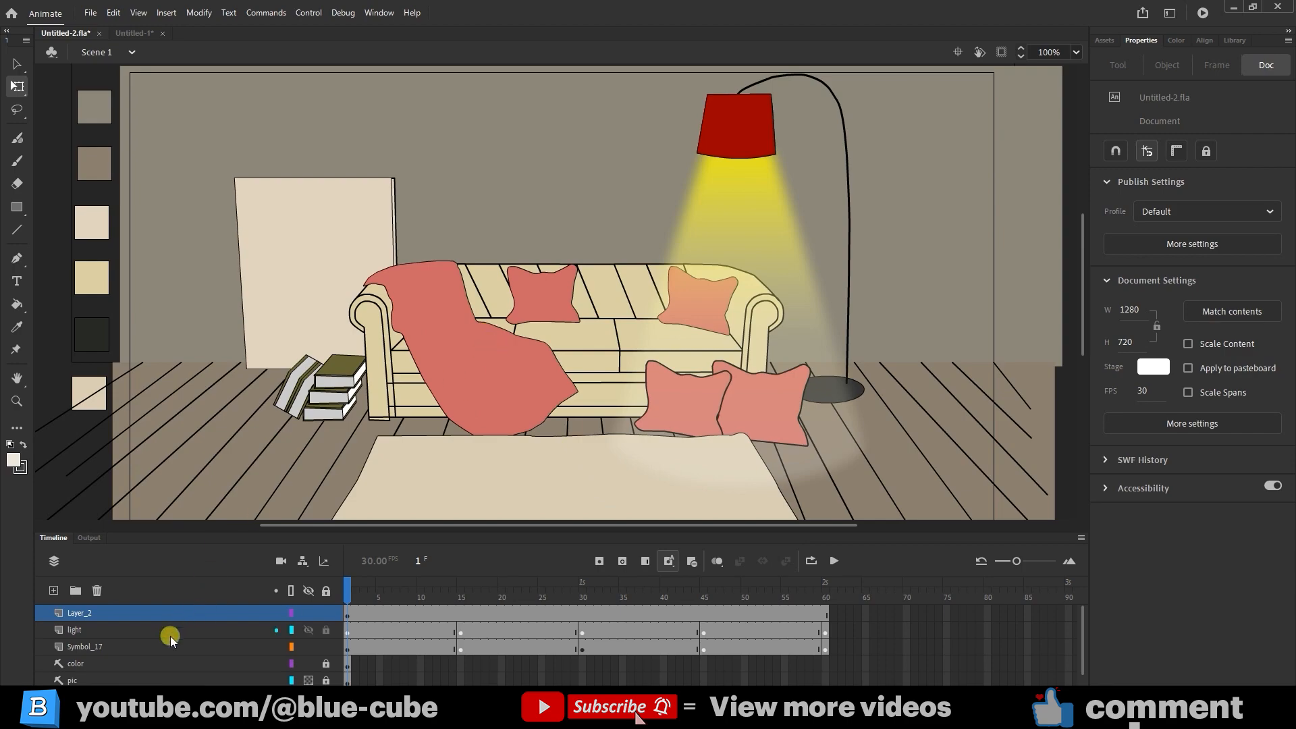
pyautogui.click(94, 645)
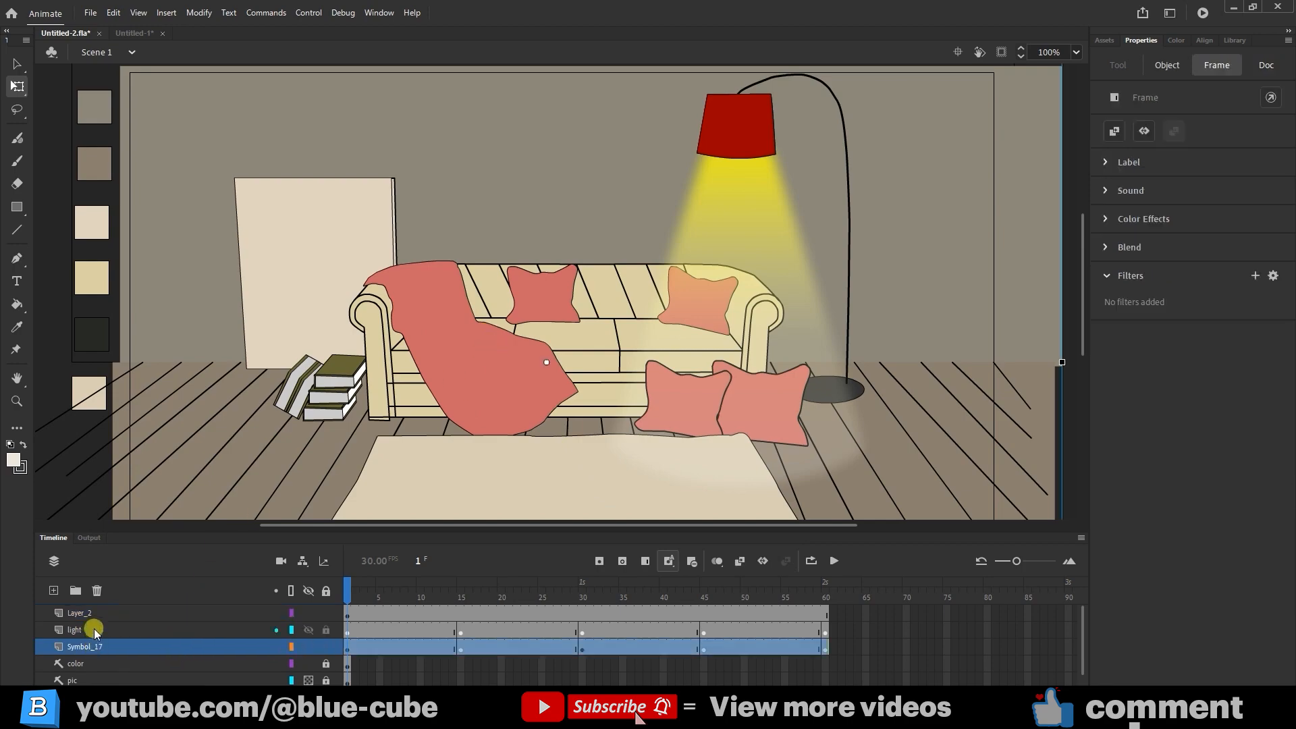
pyautogui.click(96, 630)
pyautogui.click(735, 119)
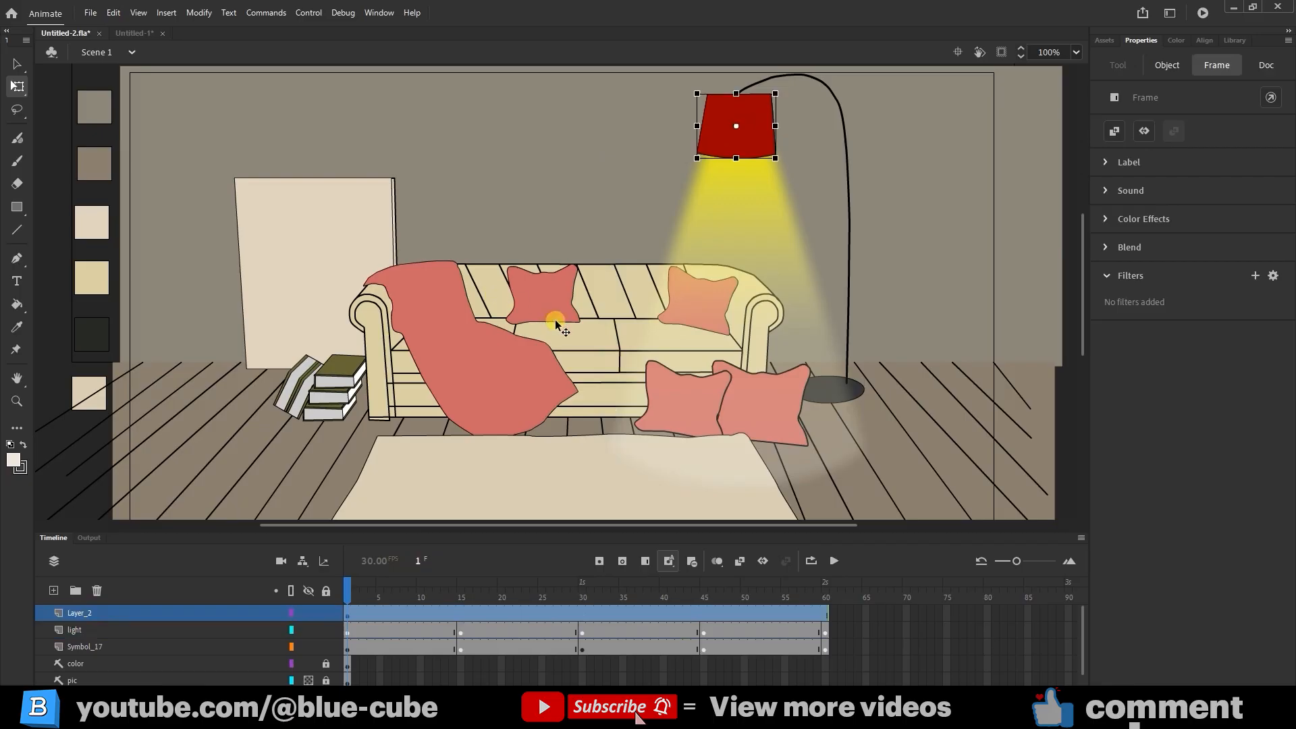
pyautogui.click(95, 647)
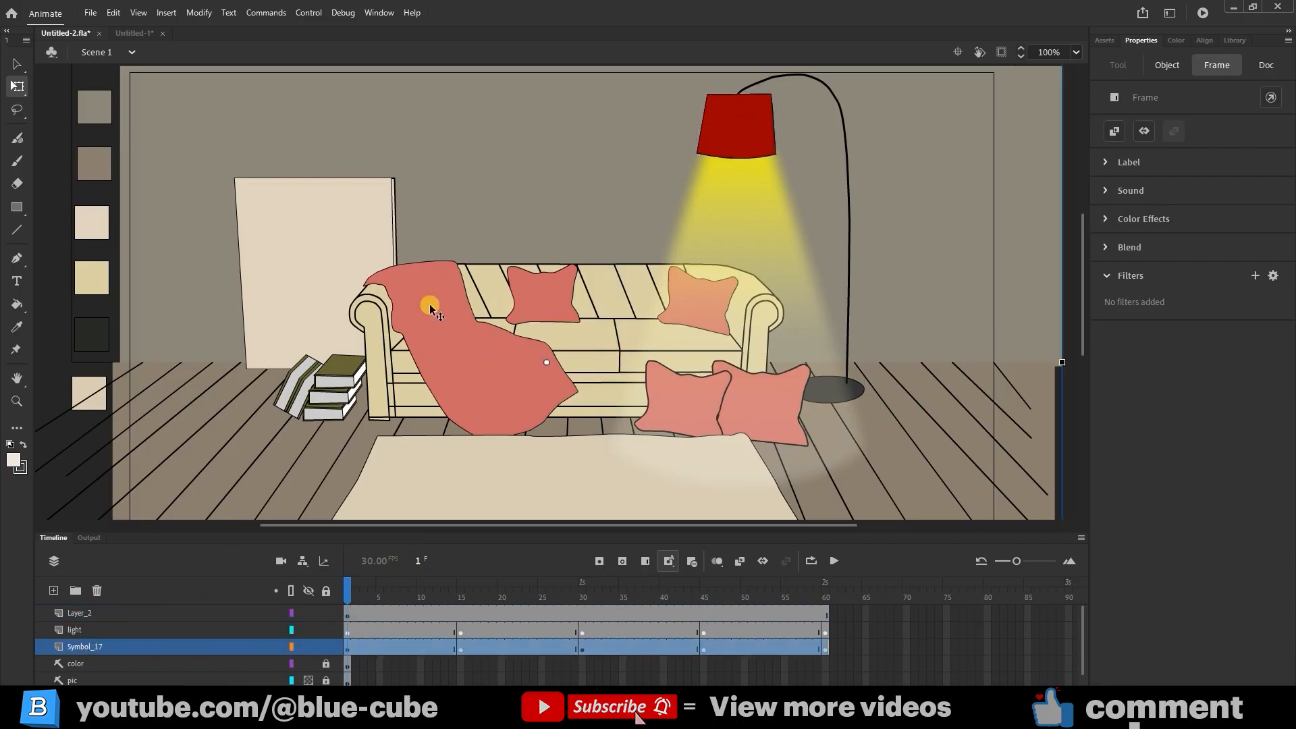
pyautogui.doubleClick(337, 240)
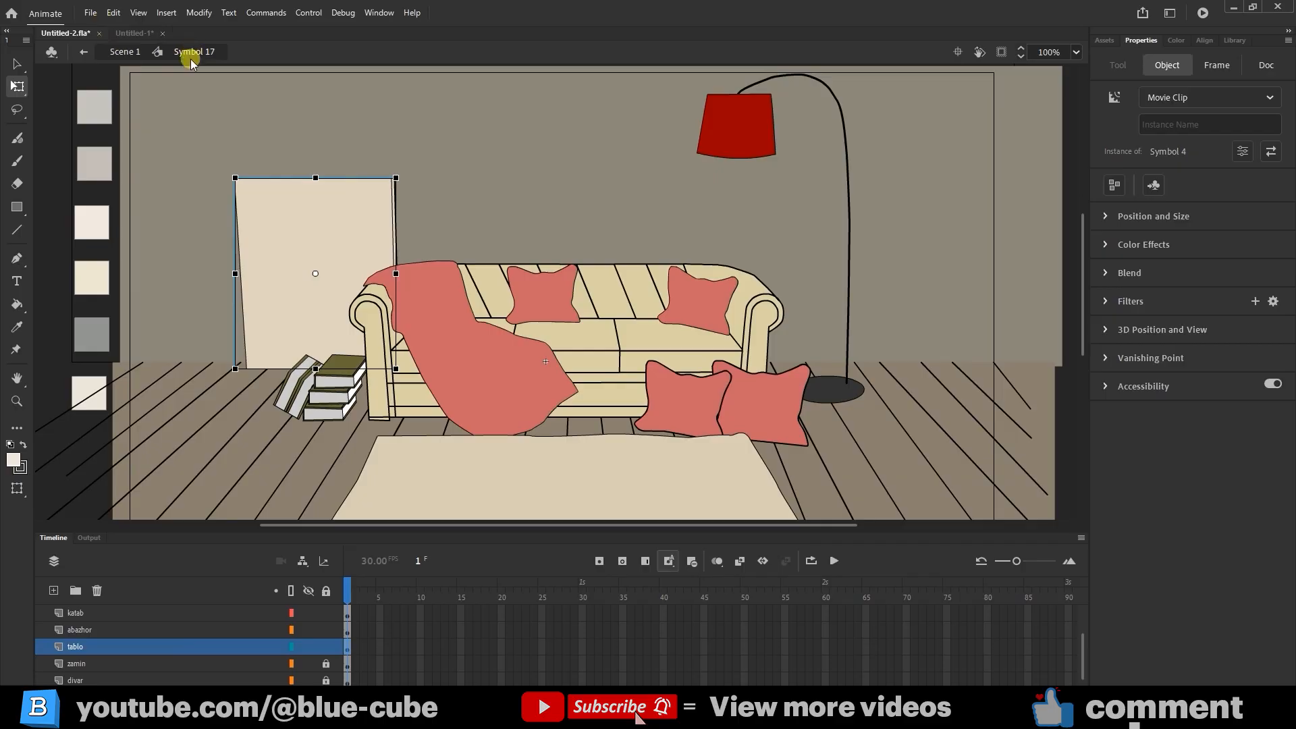
# Add a Drop Shadow filter to the frame of the tablo layer, which holds the blank board behind the sofa
pyautogui.click(580, 320)
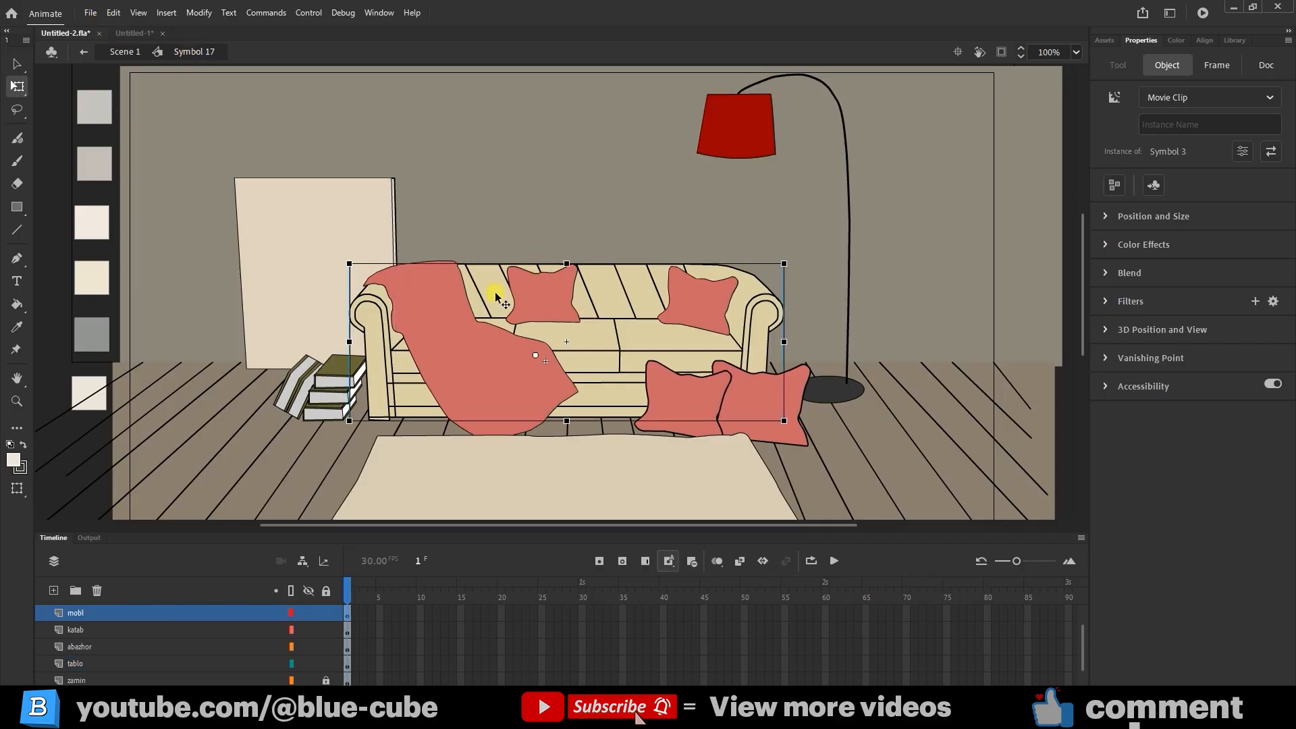
pyautogui.click(314, 213)
pyautogui.click(747, 116)
pyautogui.click(339, 264)
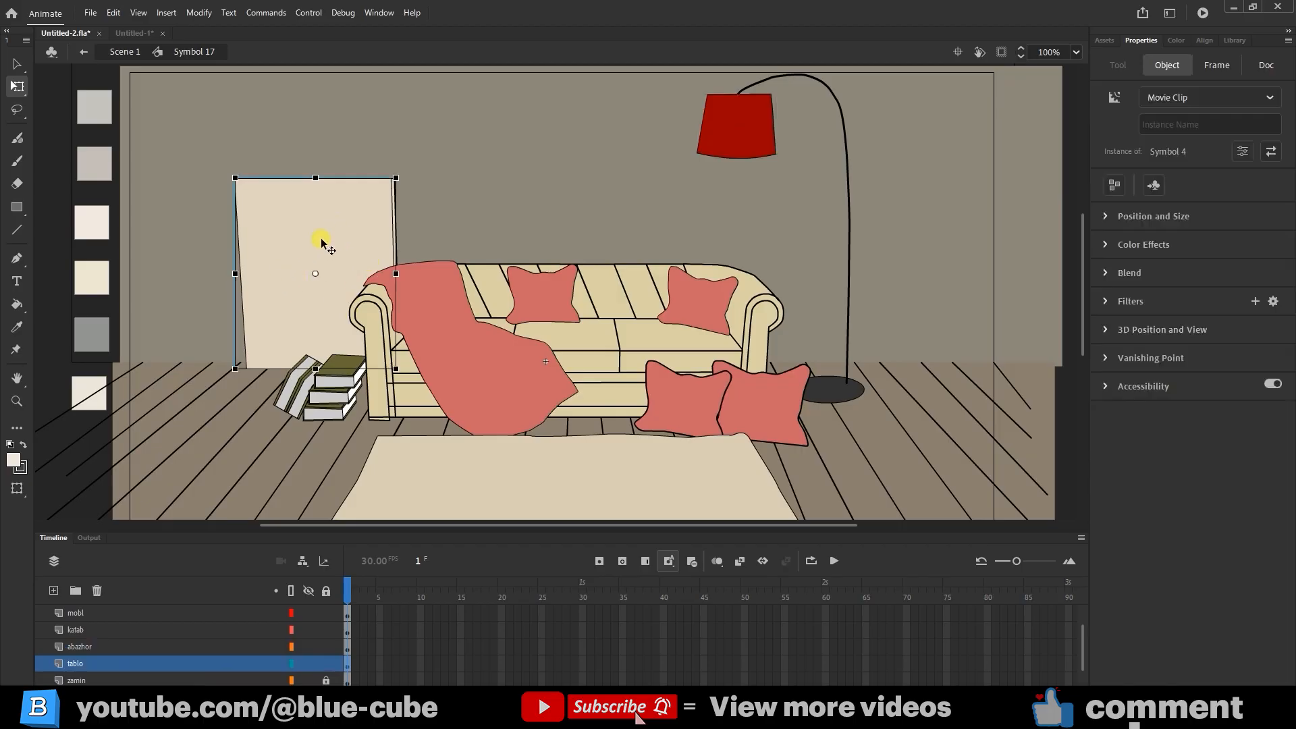
pyautogui.click(17, 400)
pyautogui.moveTo(477, 117); pyautogui.dragTo(192, 439)
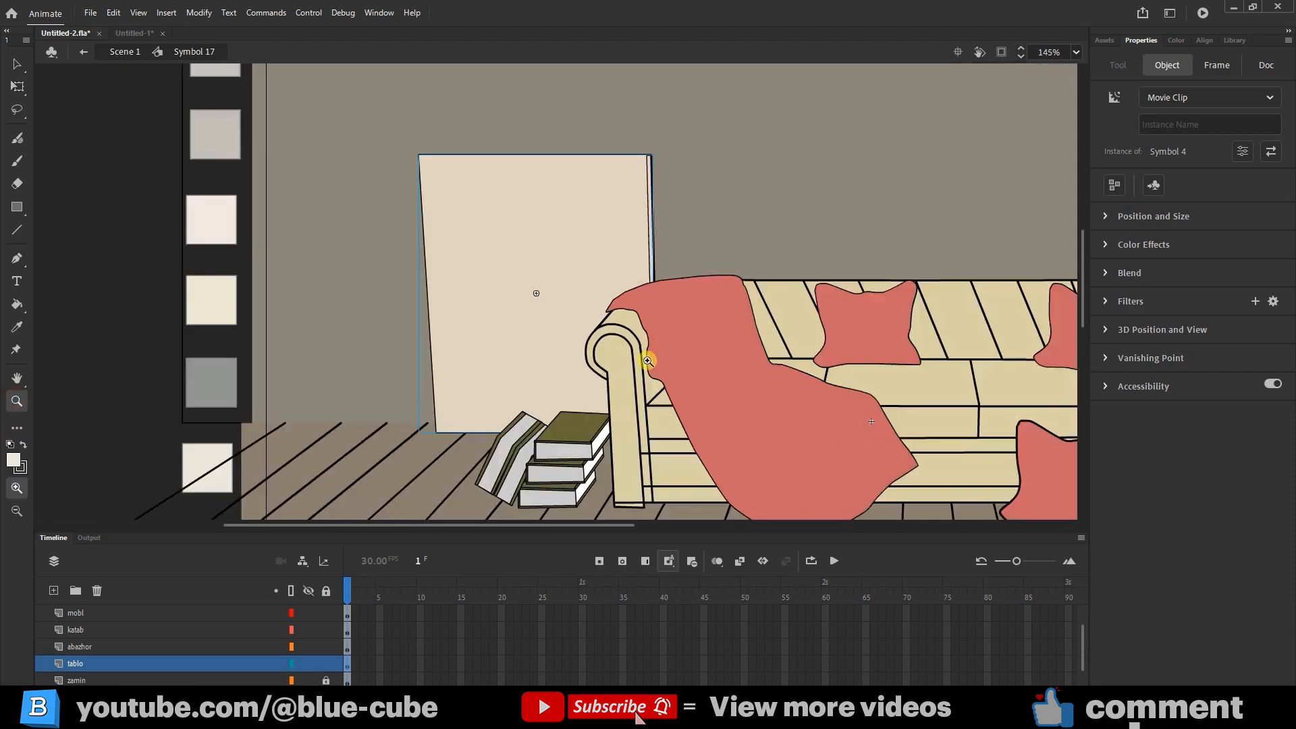
pyautogui.click(17, 86)
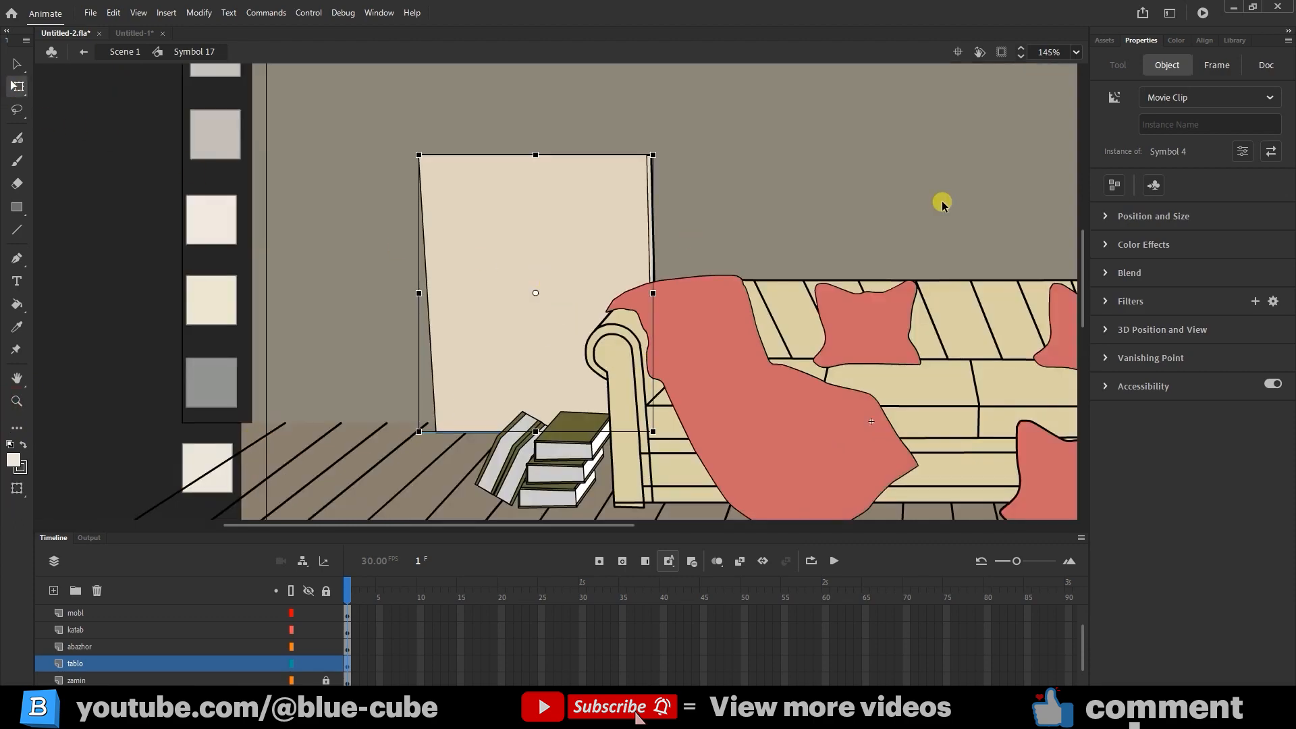
pyautogui.click(1215, 68)
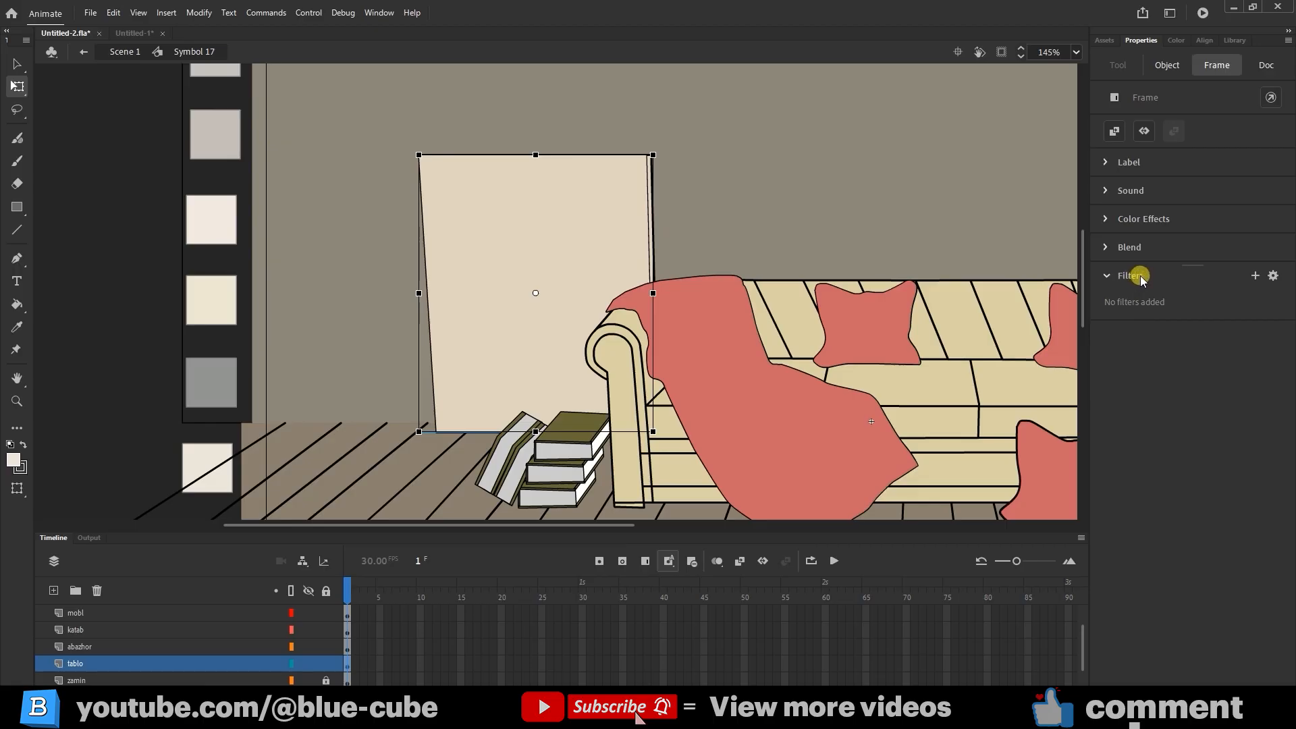
pyautogui.click(1256, 276)
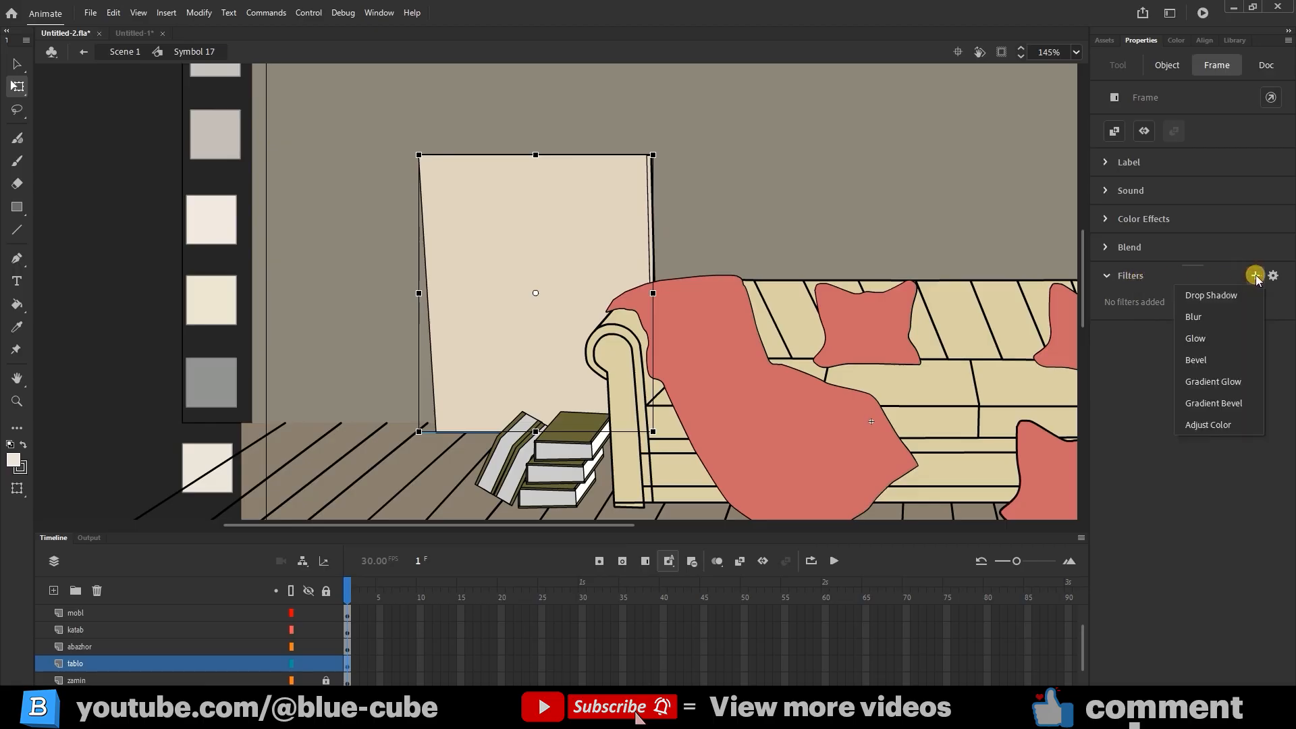
pyautogui.click(1216, 297)
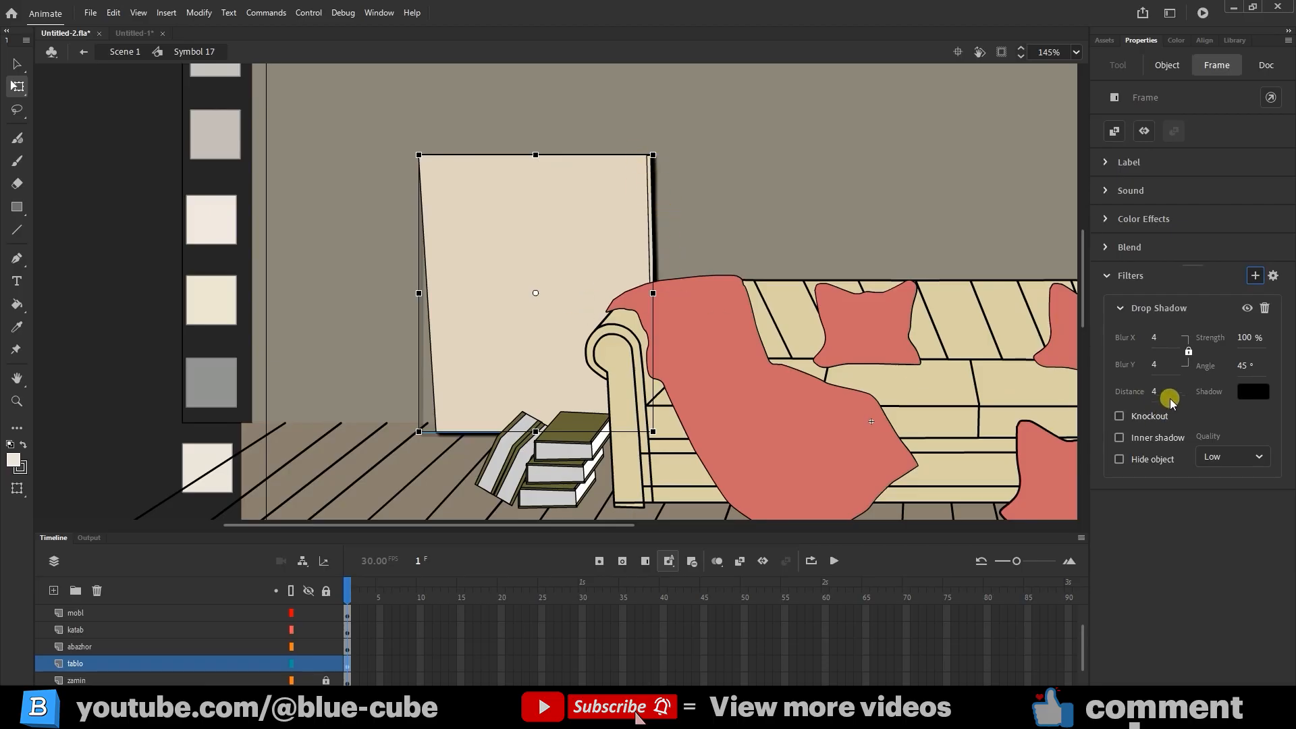
# Set the board's drop shadow distance to 9 and its angle to 133°
pyautogui.moveTo(1156, 391)
pyautogui.mouseDown()
pyautogui.moveTo(1177, 394)
pyautogui.moveTo(1163, 396)
pyautogui.mouseUp()
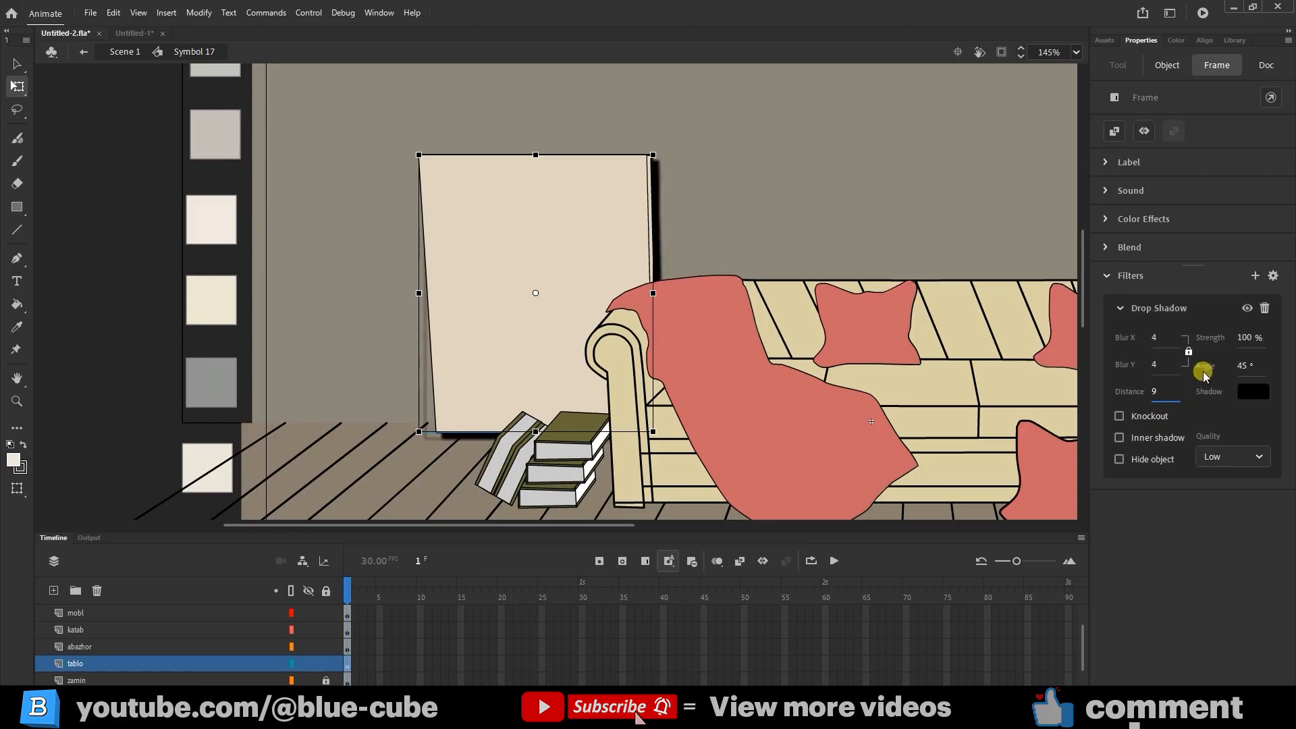
pyautogui.moveTo(1242, 367); pyautogui.dragTo(1287, 355)
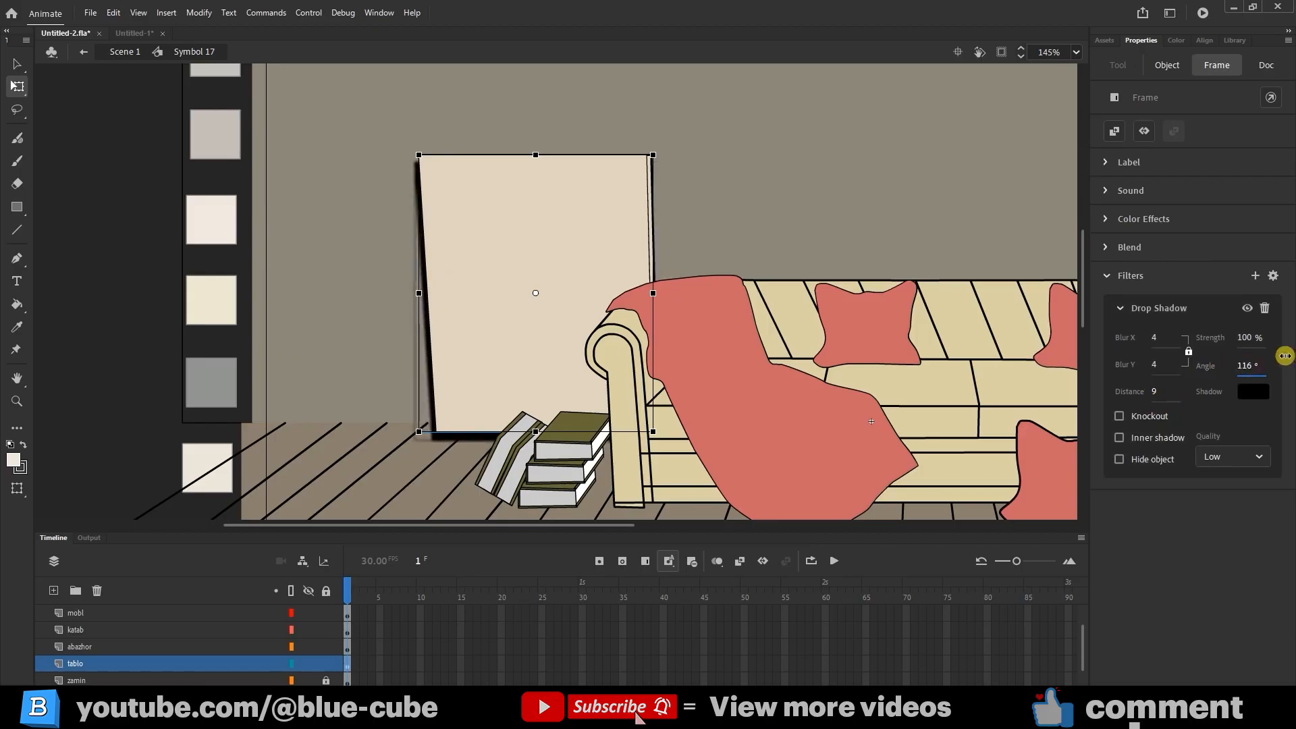
pyautogui.moveTo(958, 263); pyautogui.dragTo(593, 330)
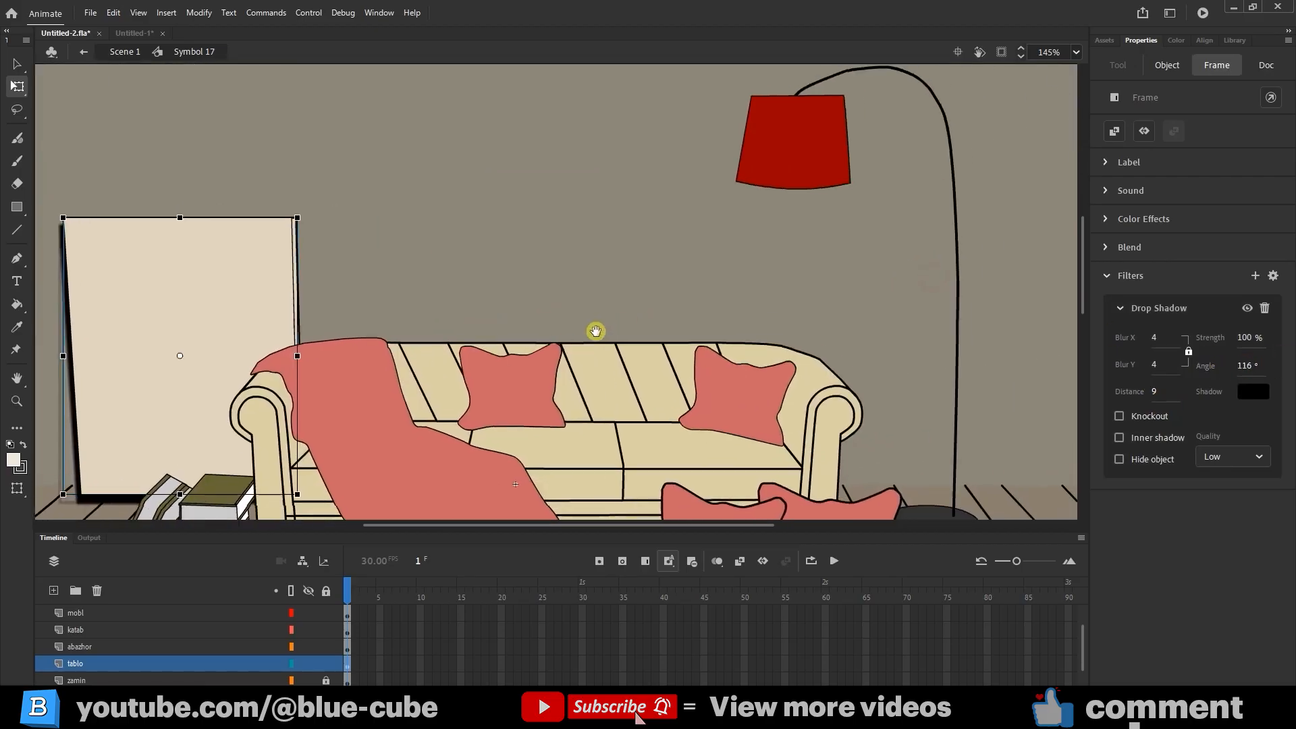
pyautogui.moveTo(438, 350); pyautogui.dragTo(777, 288)
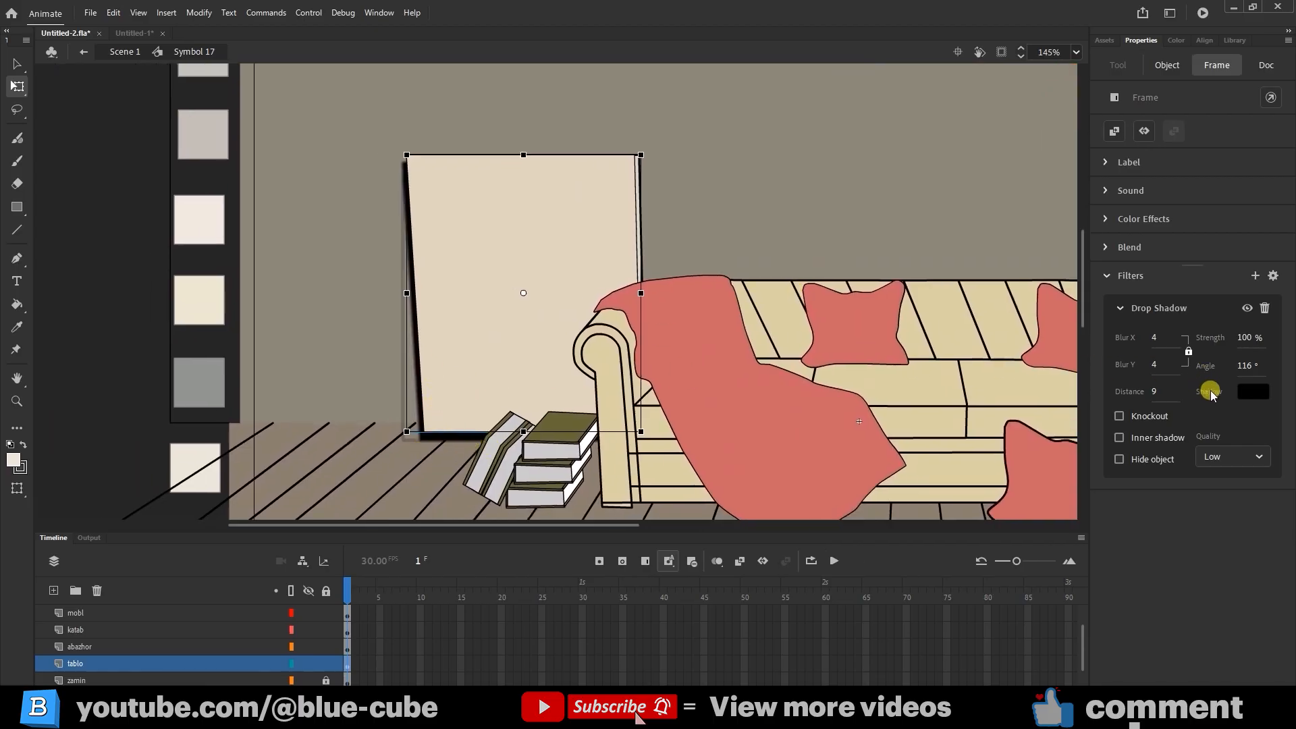
pyautogui.moveTo(1244, 363); pyautogui.dragTo(1040, 371)
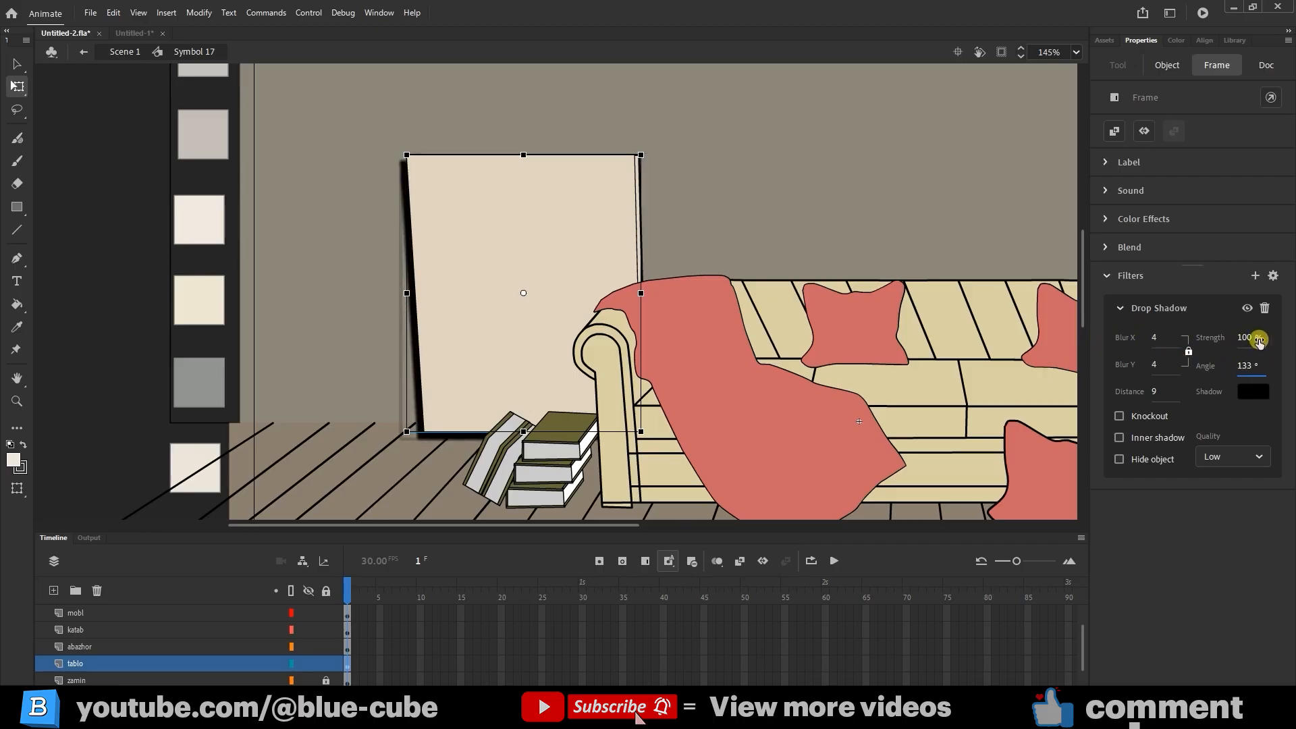
# Set the board's drop shadow to 40% strength, 5 for both Blur X and Blur Y, and a distance of 28
pyautogui.click(17, 401)
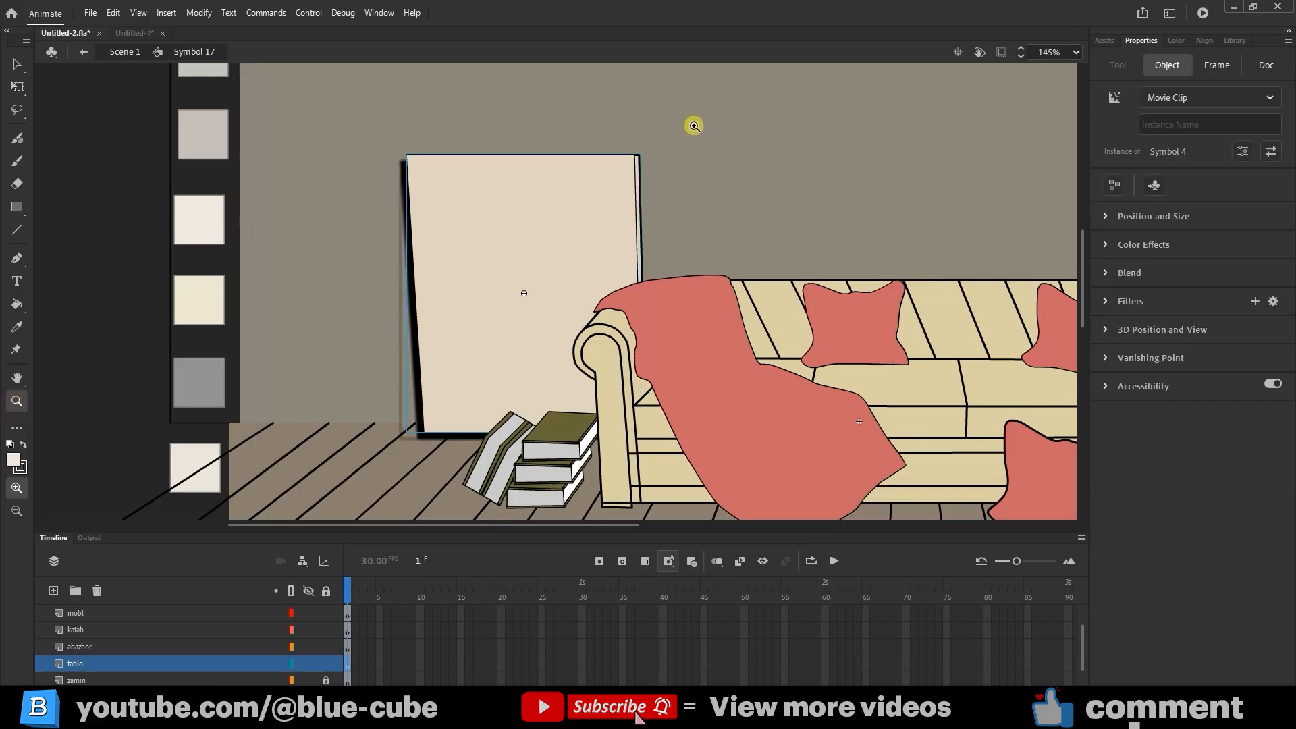
pyautogui.moveTo(694, 127); pyautogui.dragTo(526, 465)
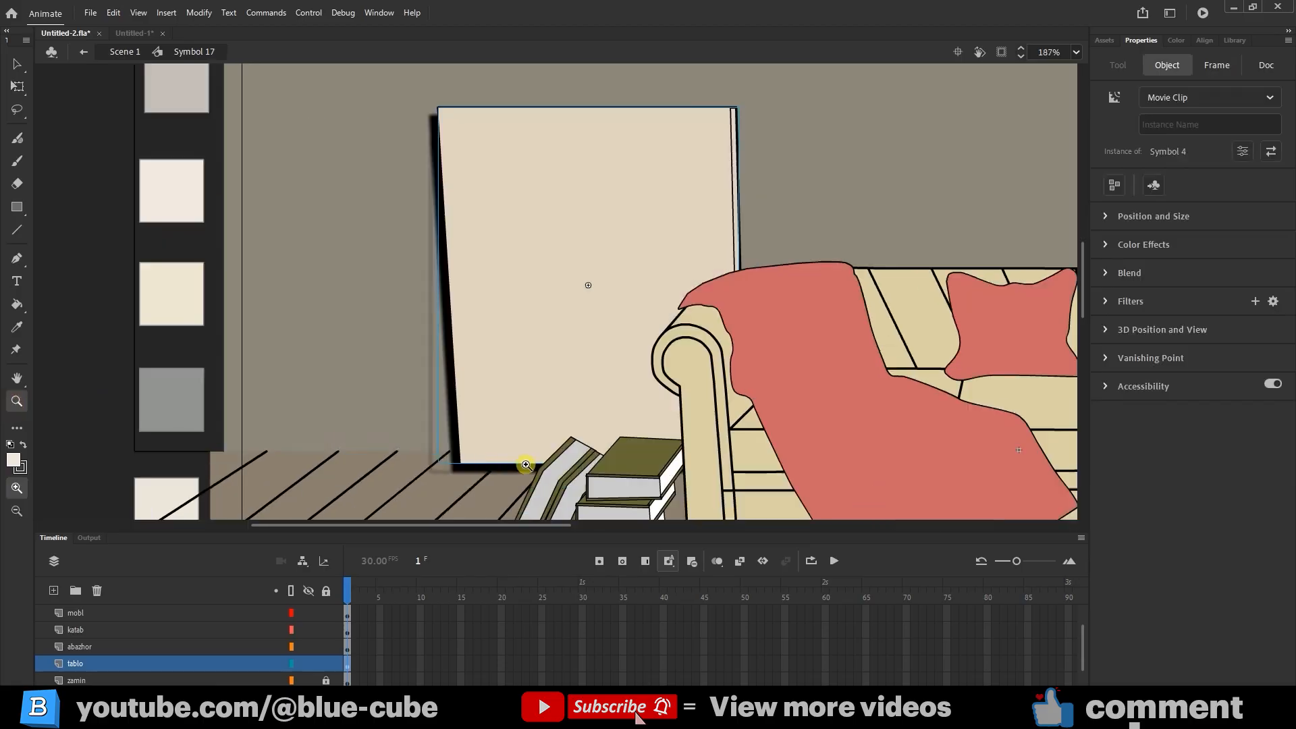
pyautogui.click(1217, 65)
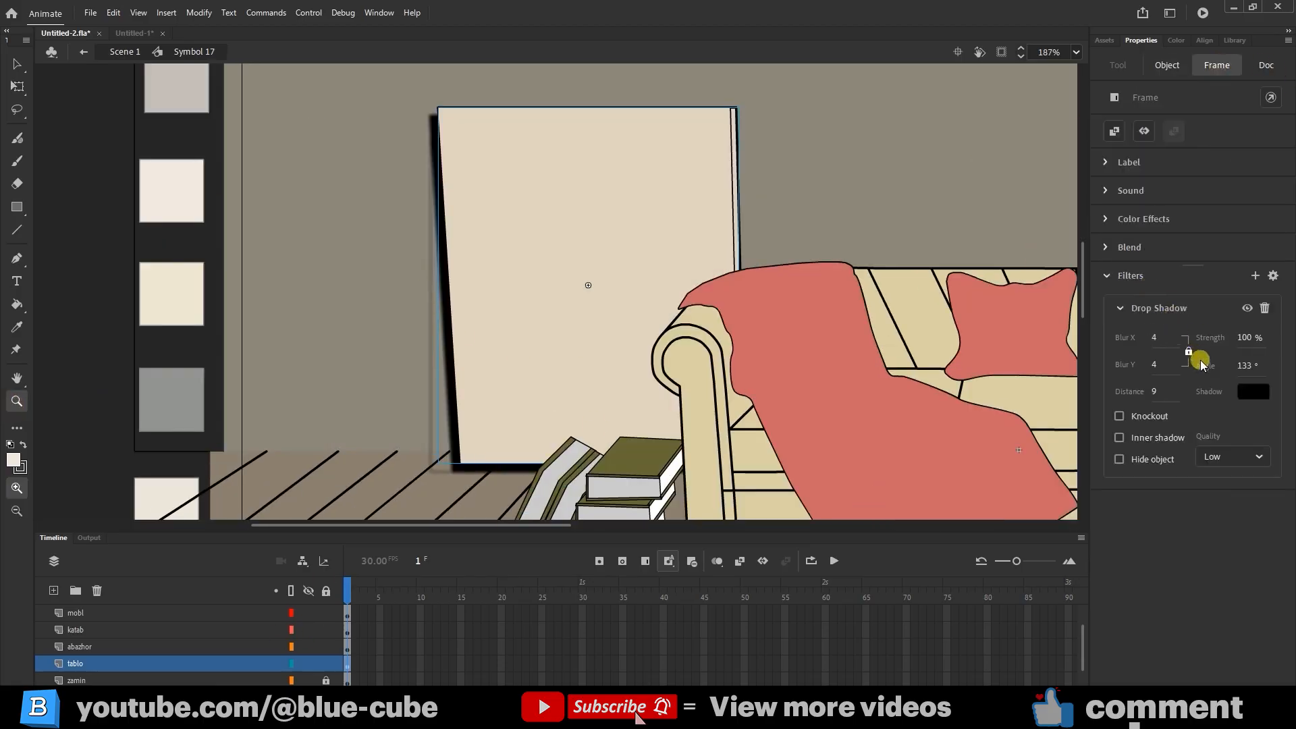
pyautogui.moveTo(1248, 336); pyautogui.dragTo(1207, 338)
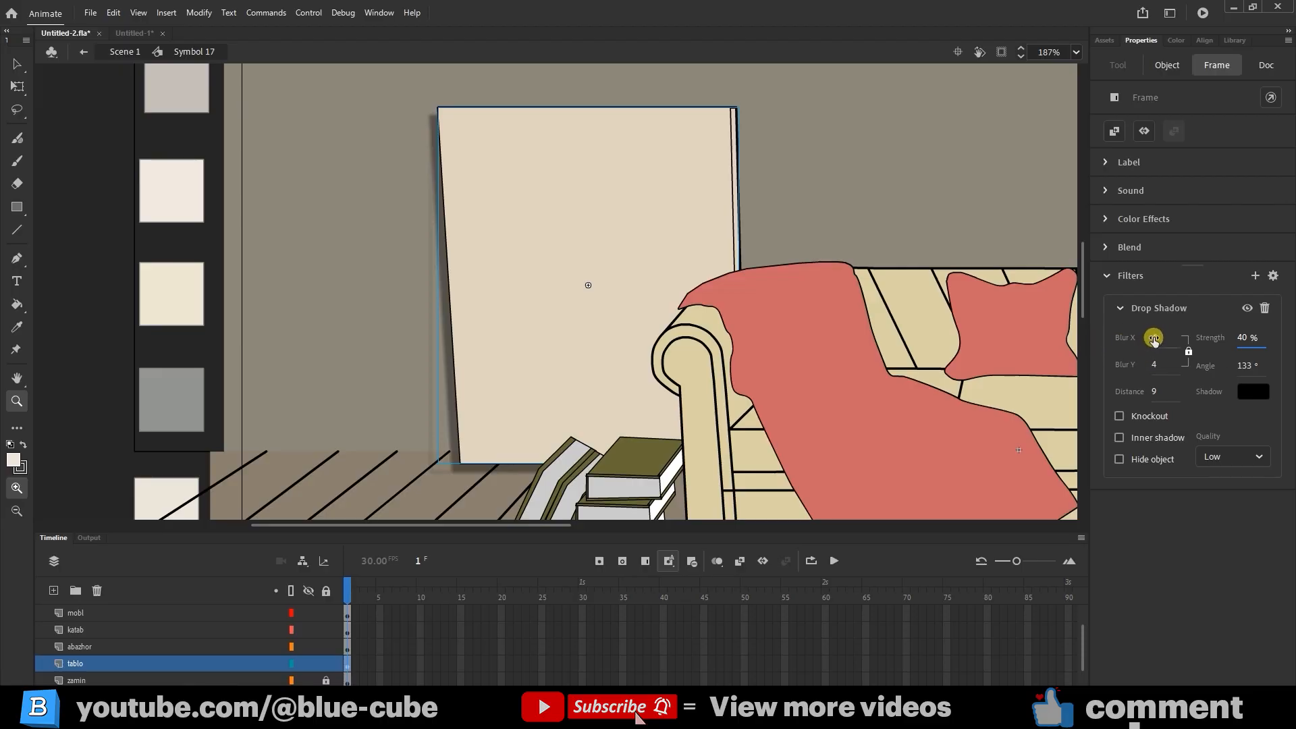
pyautogui.moveTo(1154, 339)
pyautogui.mouseDown()
pyautogui.moveTo(1229, 334)
pyautogui.moveTo(1155, 336)
pyautogui.mouseUp()
pyautogui.click(1153, 366)
pyautogui.click(1157, 337)
pyautogui.moveTo(1156, 338); pyautogui.dragTo(1117, 338)
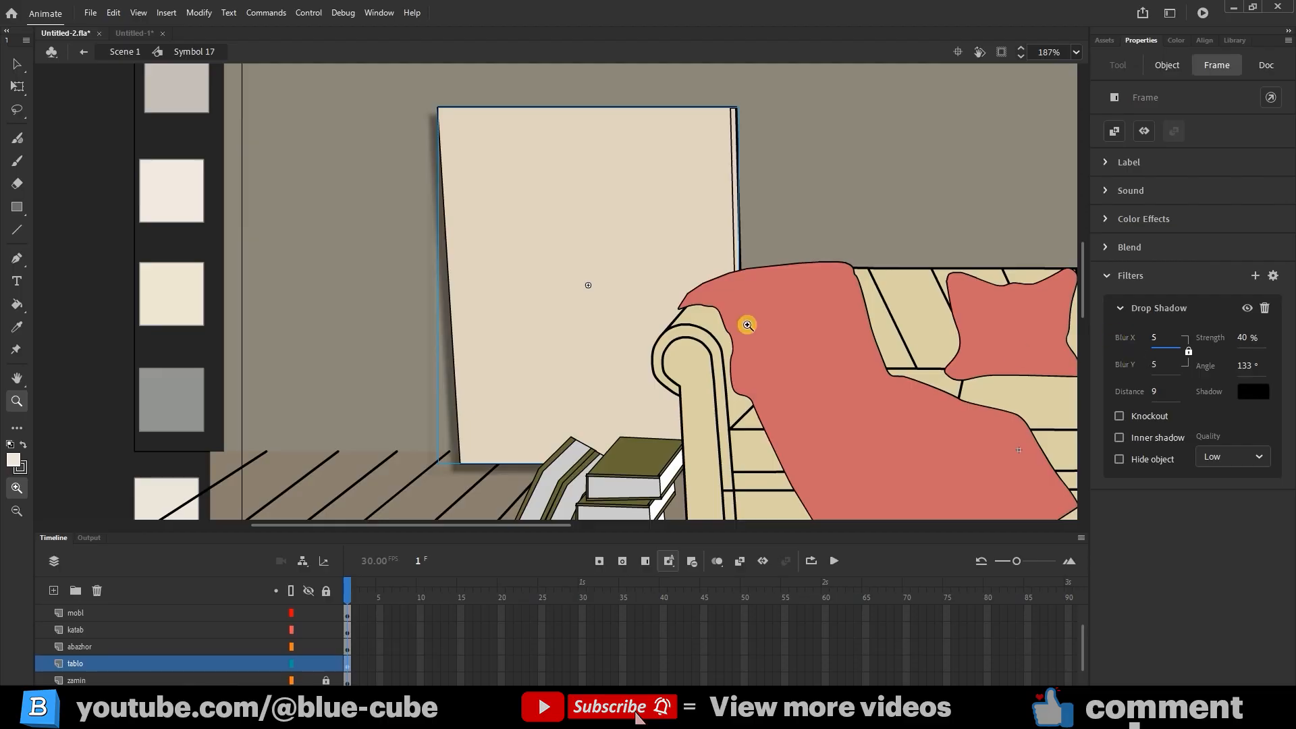
pyautogui.moveTo(1152, 395); pyautogui.dragTo(1173, 386)
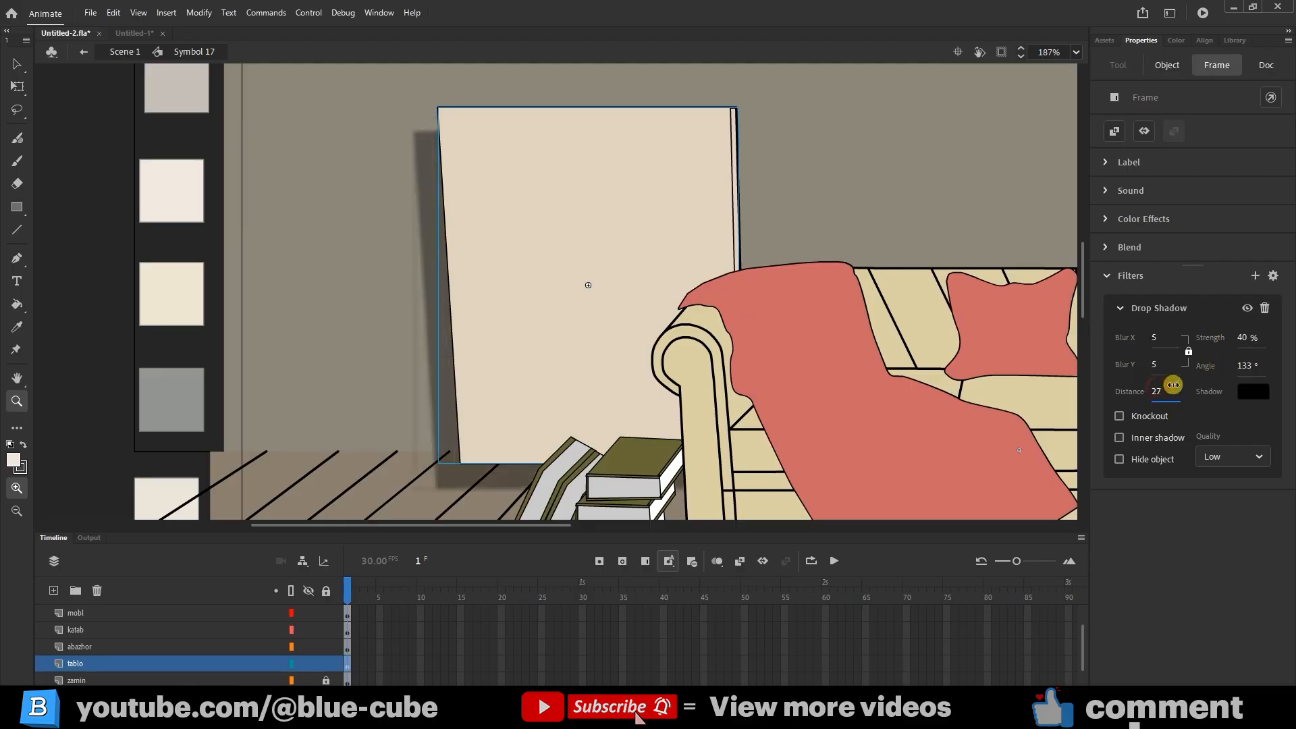
pyautogui.click(1214, 398)
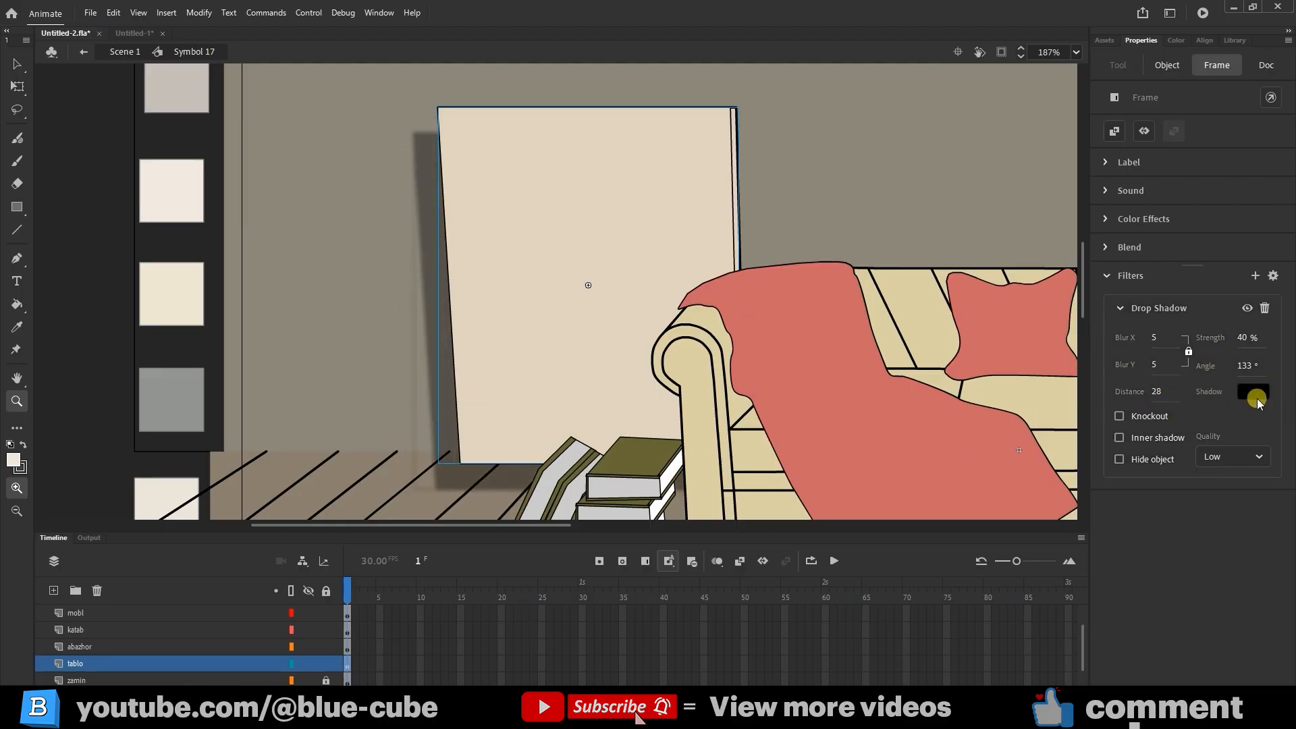
# Try green #66FF00 and red #CC0000 as the board's shadow color, and restore black
pyautogui.click(1251, 390)
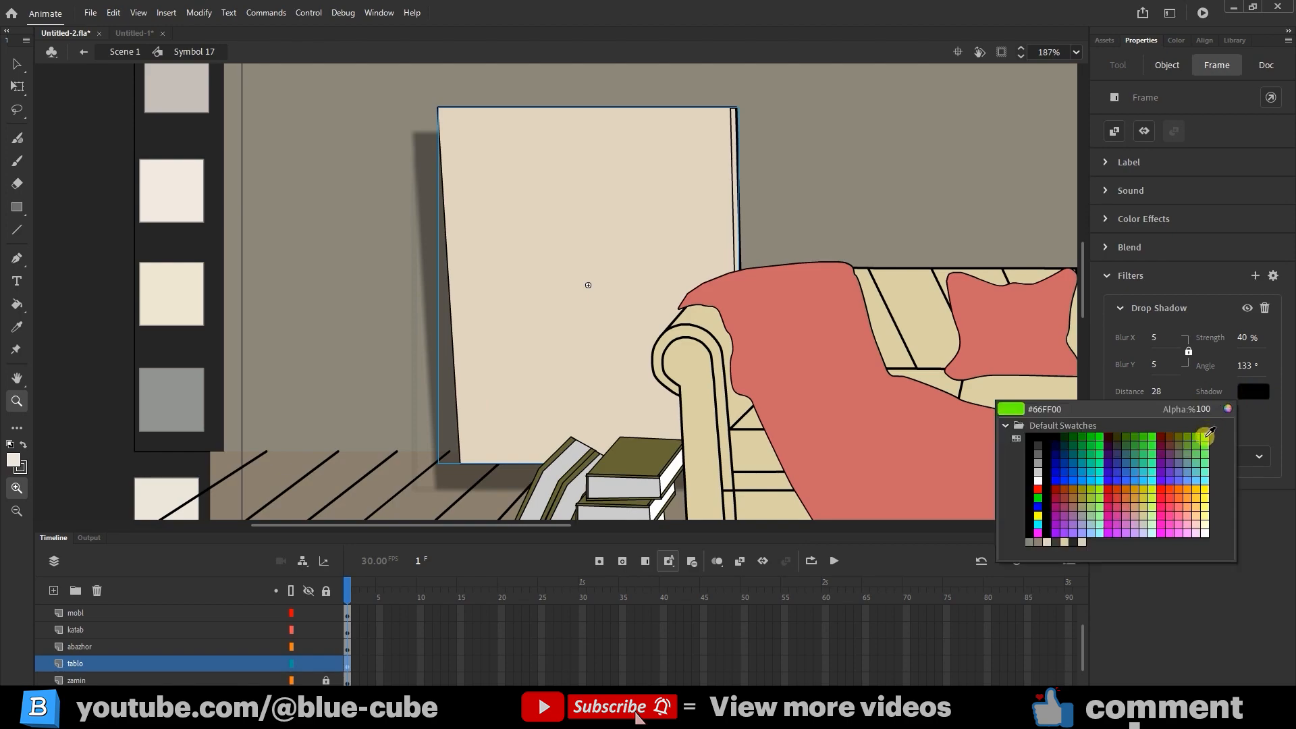
pyautogui.click(1206, 435)
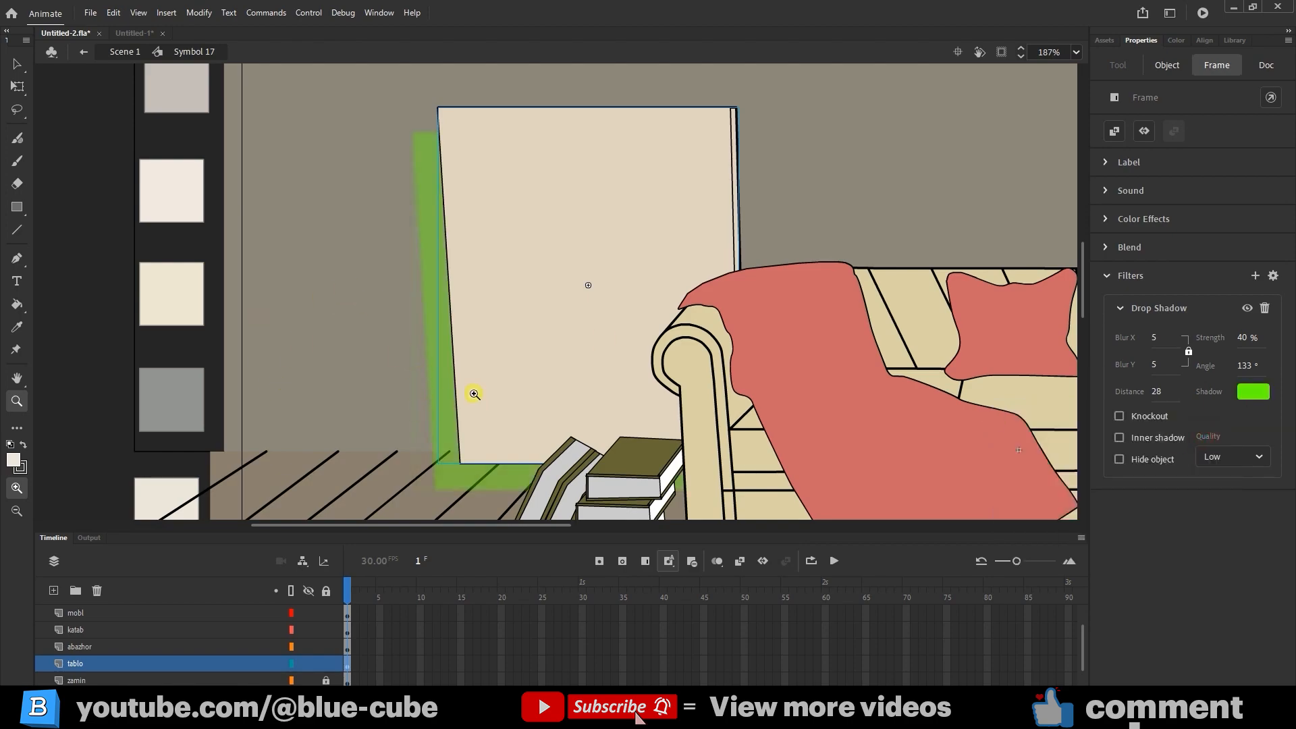
pyautogui.click(1254, 392)
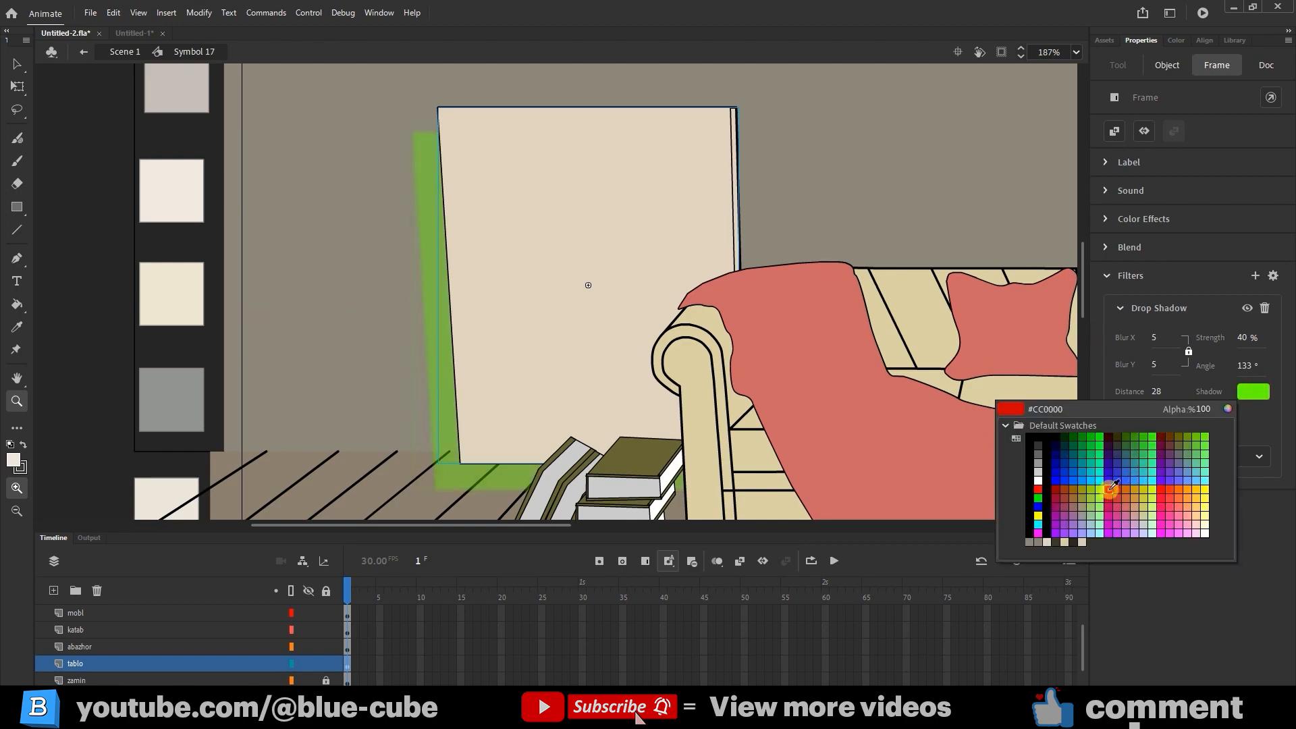
pyautogui.click(1110, 489)
pyautogui.click(1259, 392)
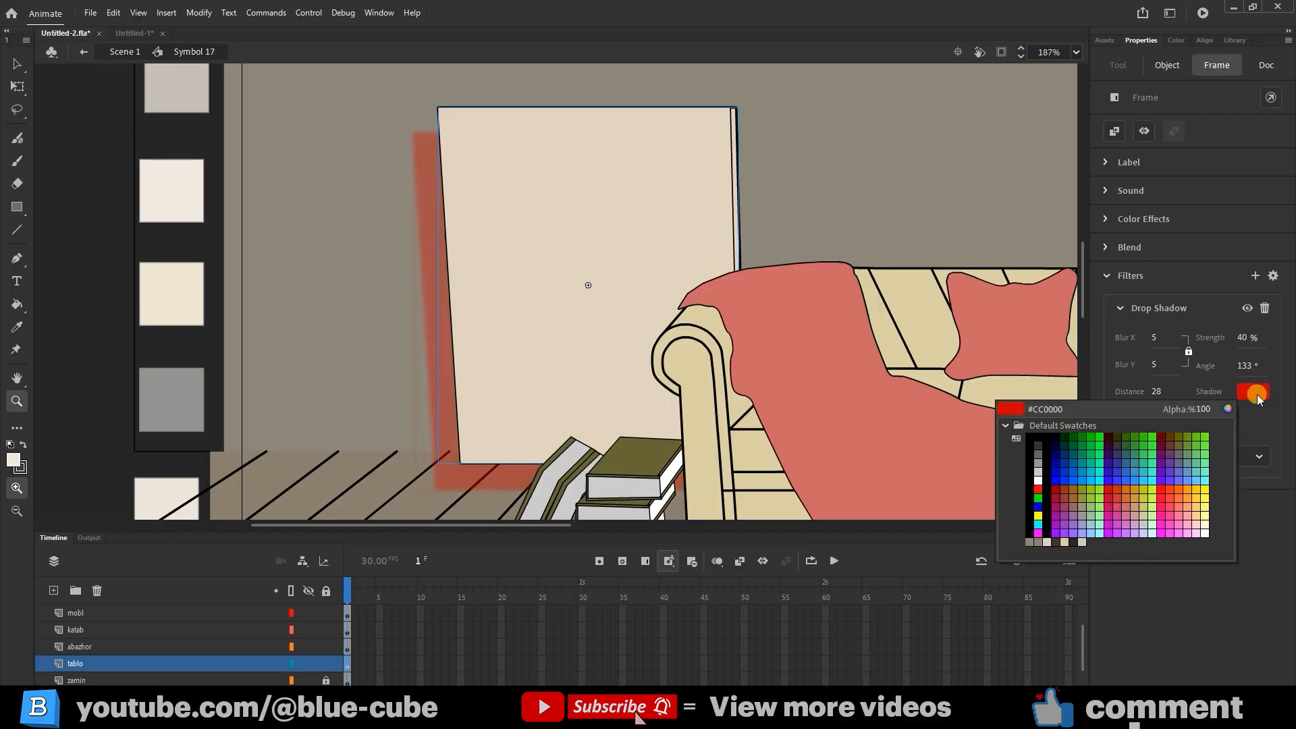
pyautogui.click(1037, 435)
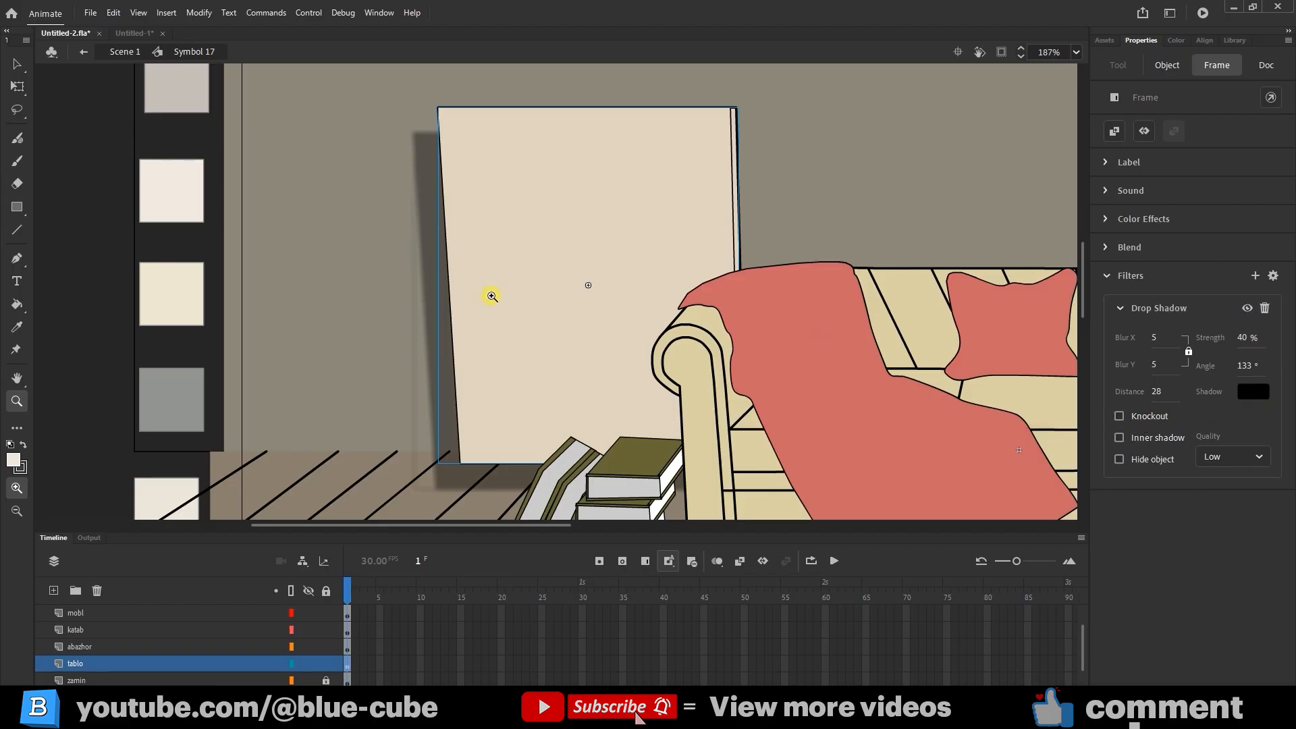
# Hide the board's Drop Shadow filter and show it again to compare the effect
pyautogui.click(1248, 309)
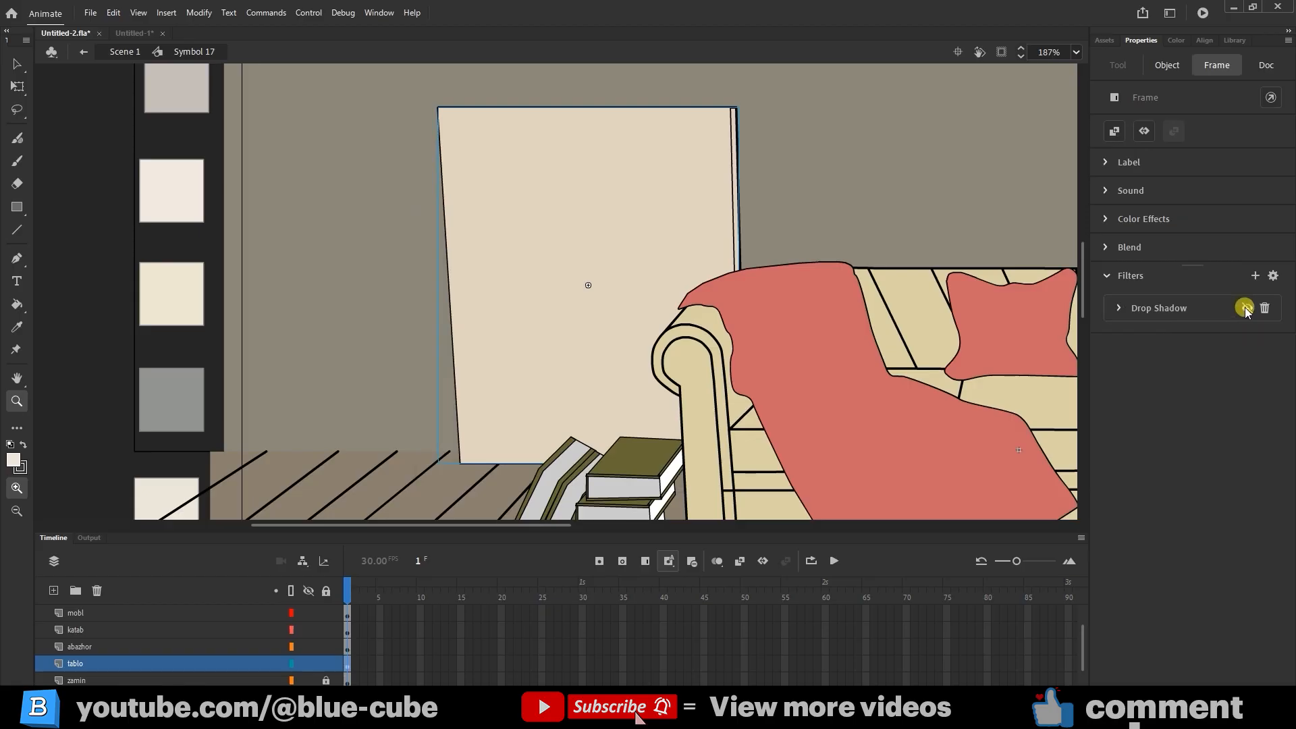
pyautogui.click(1247, 309)
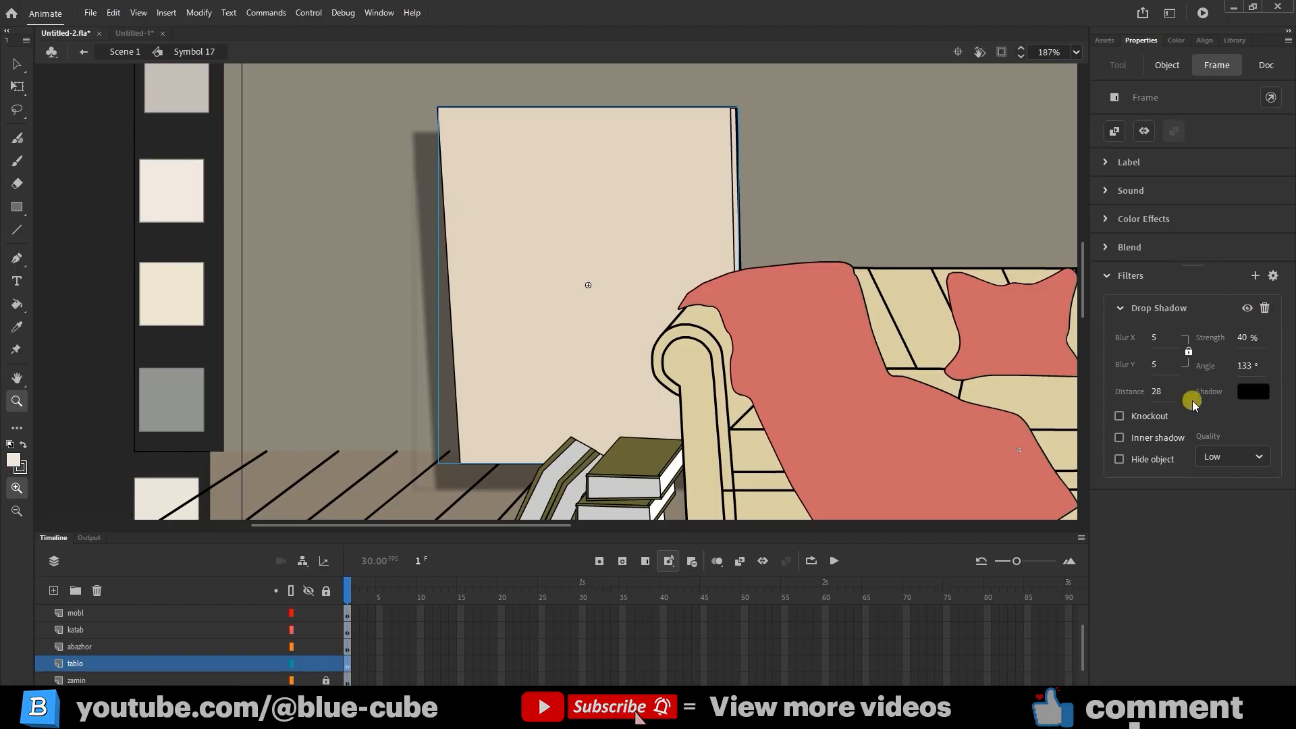
# Reduce the board's shadow distance to 19 while previewing the Knockout option, and turn Knockout back off
pyautogui.click(1119, 416)
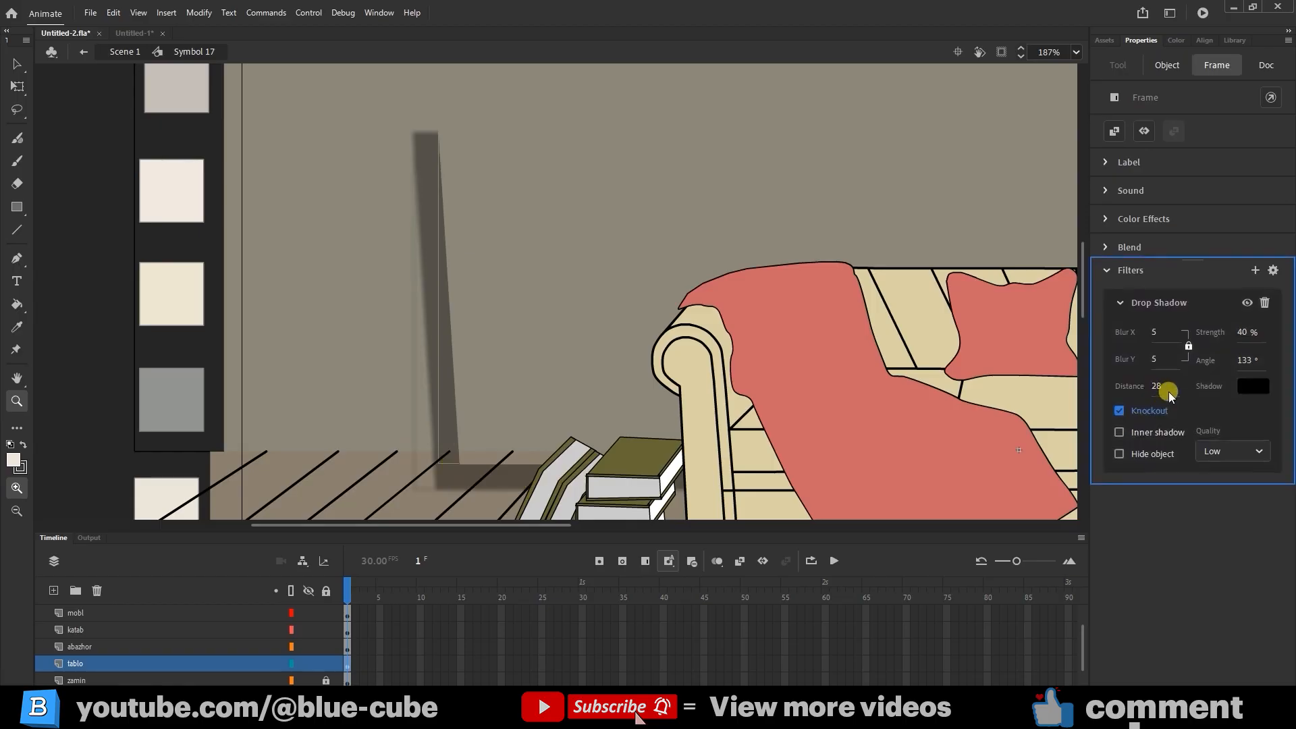
pyautogui.moveTo(1156, 392)
pyautogui.mouseDown()
pyautogui.moveTo(1135, 402)
pyautogui.moveTo(1156, 394)
pyautogui.mouseUp()
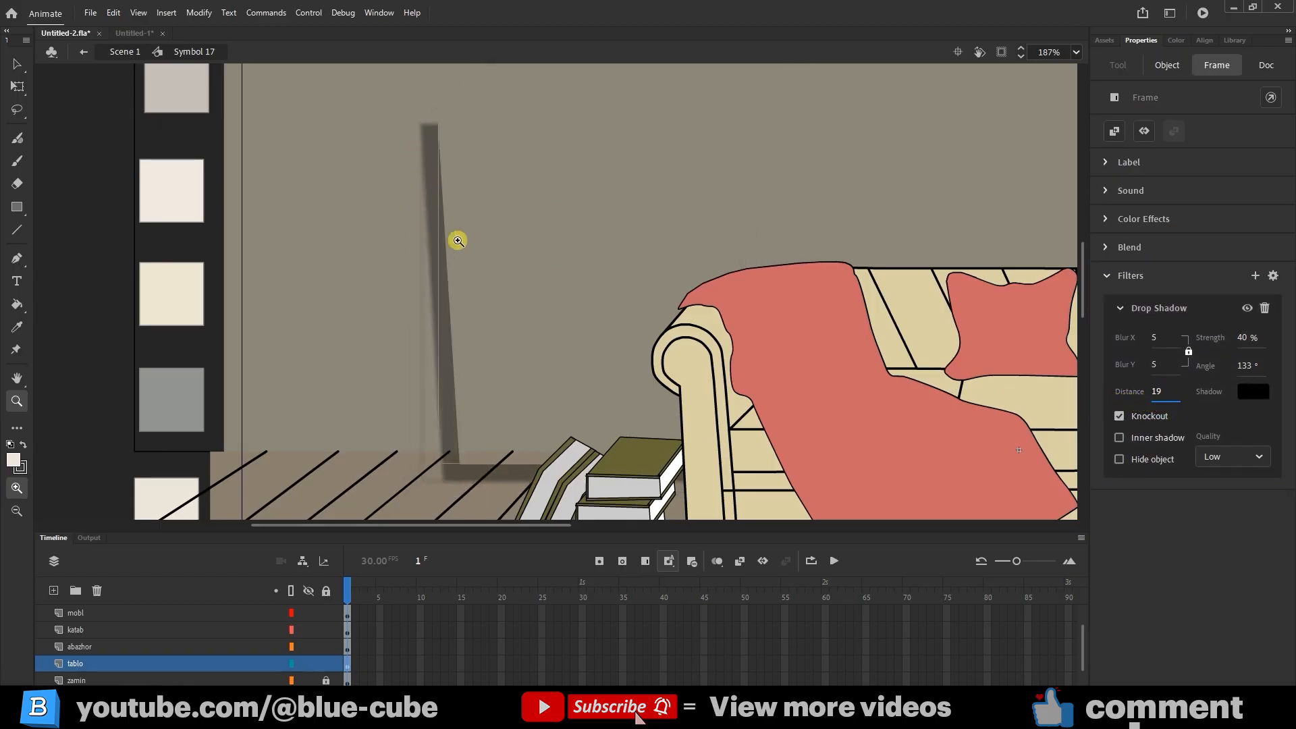
pyautogui.click(1127, 418)
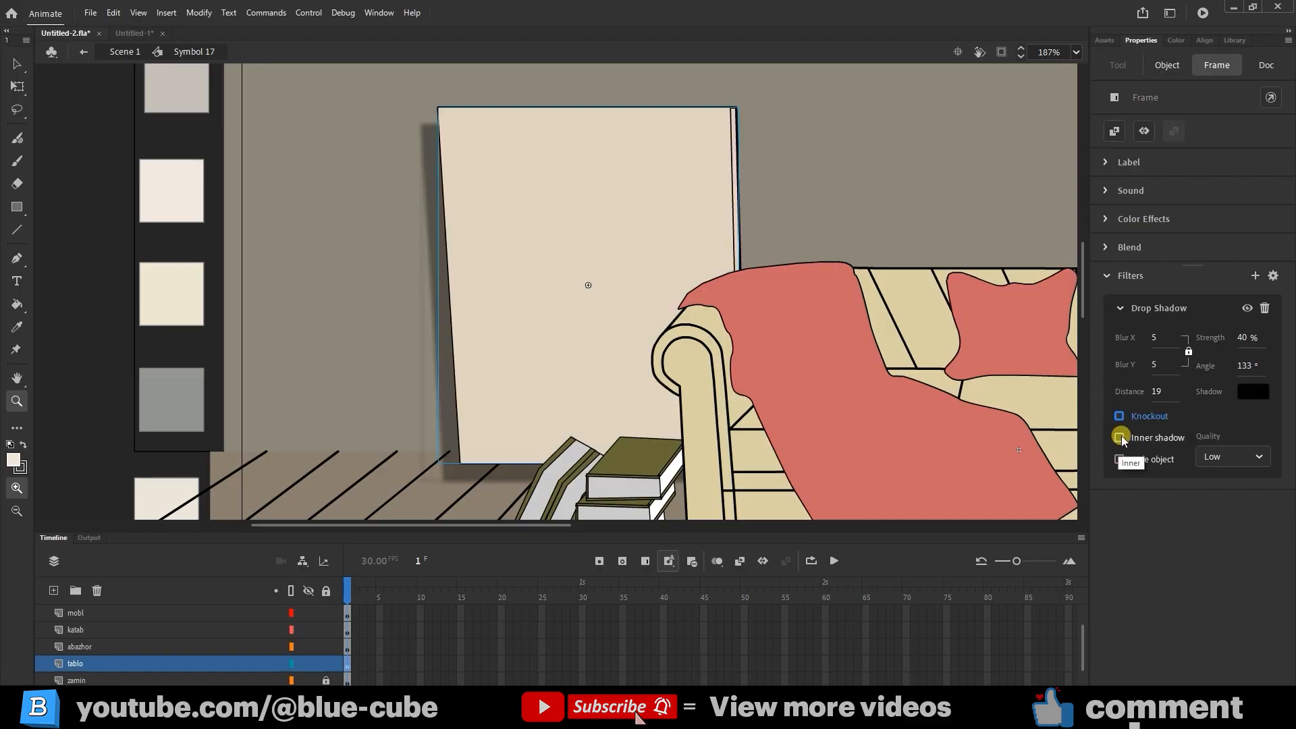
# Preview the Inner shadow option on the board while setting the shadow angle to 131°, and turn Inner shadow back off
pyautogui.click(1120, 438)
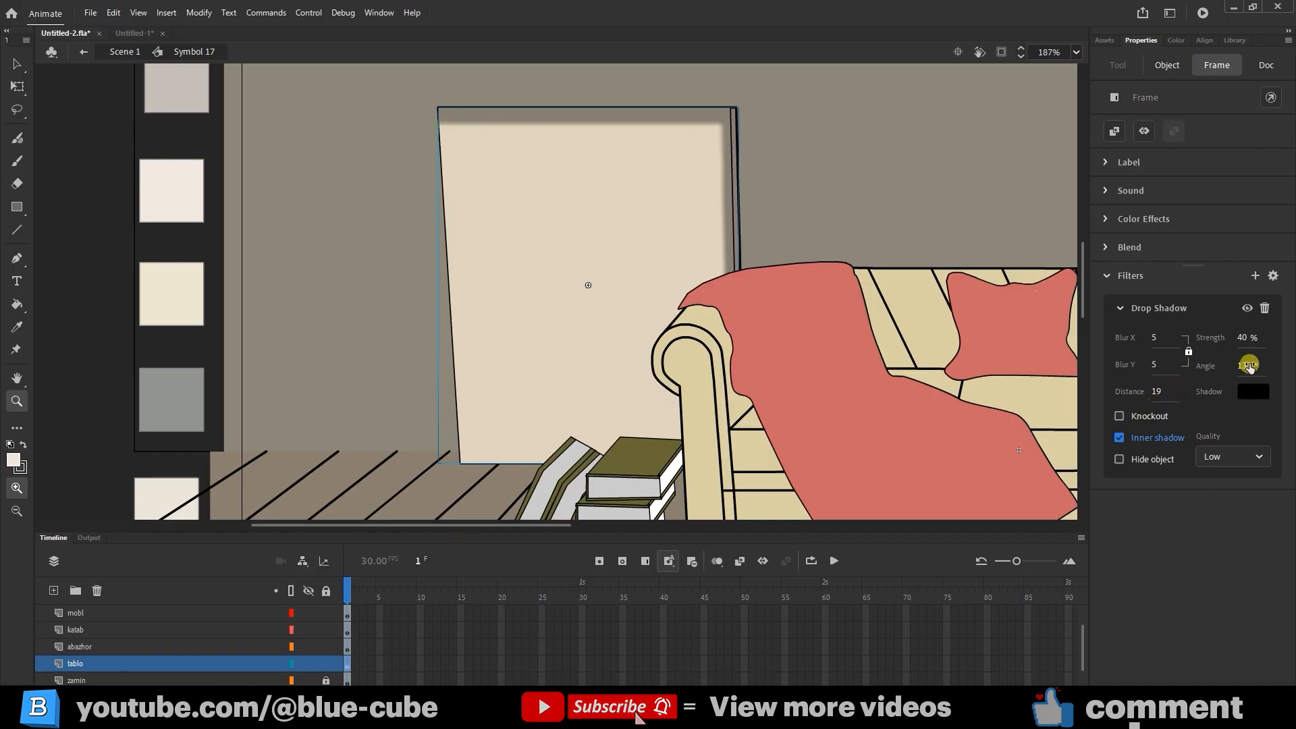
pyautogui.moveTo(1249, 365); pyautogui.dragTo(1199, 367)
pyautogui.click(1119, 438)
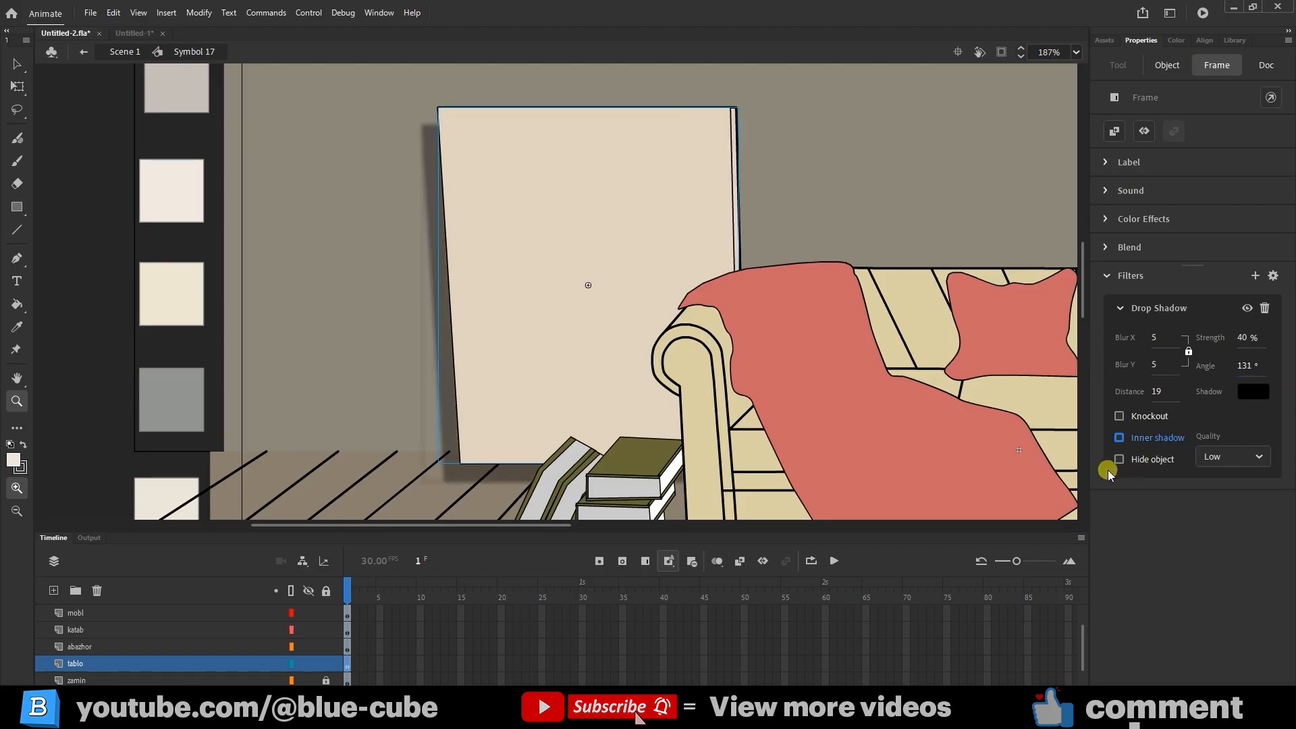
# Toggle Hide object to preview the board's shadow on its own, and leave the option off
pyautogui.click(1118, 460)
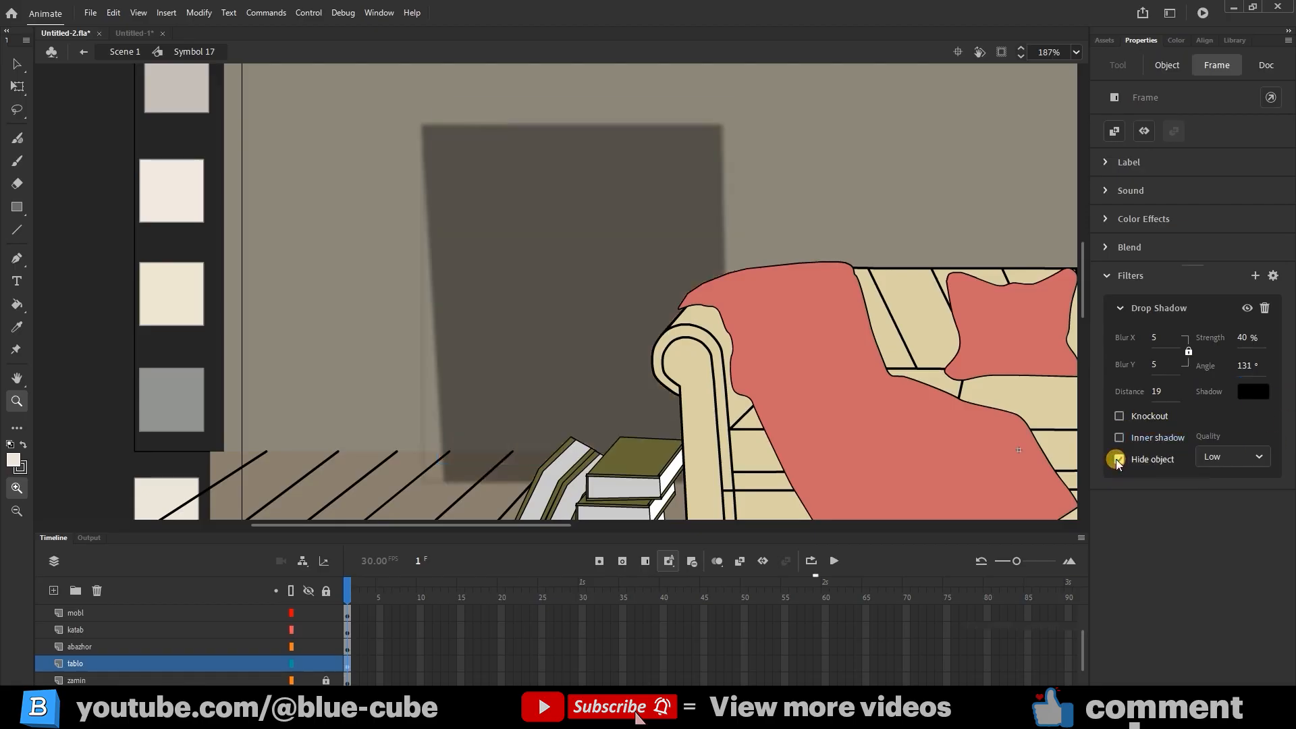
pyautogui.click(1118, 460)
pyautogui.click(1119, 460)
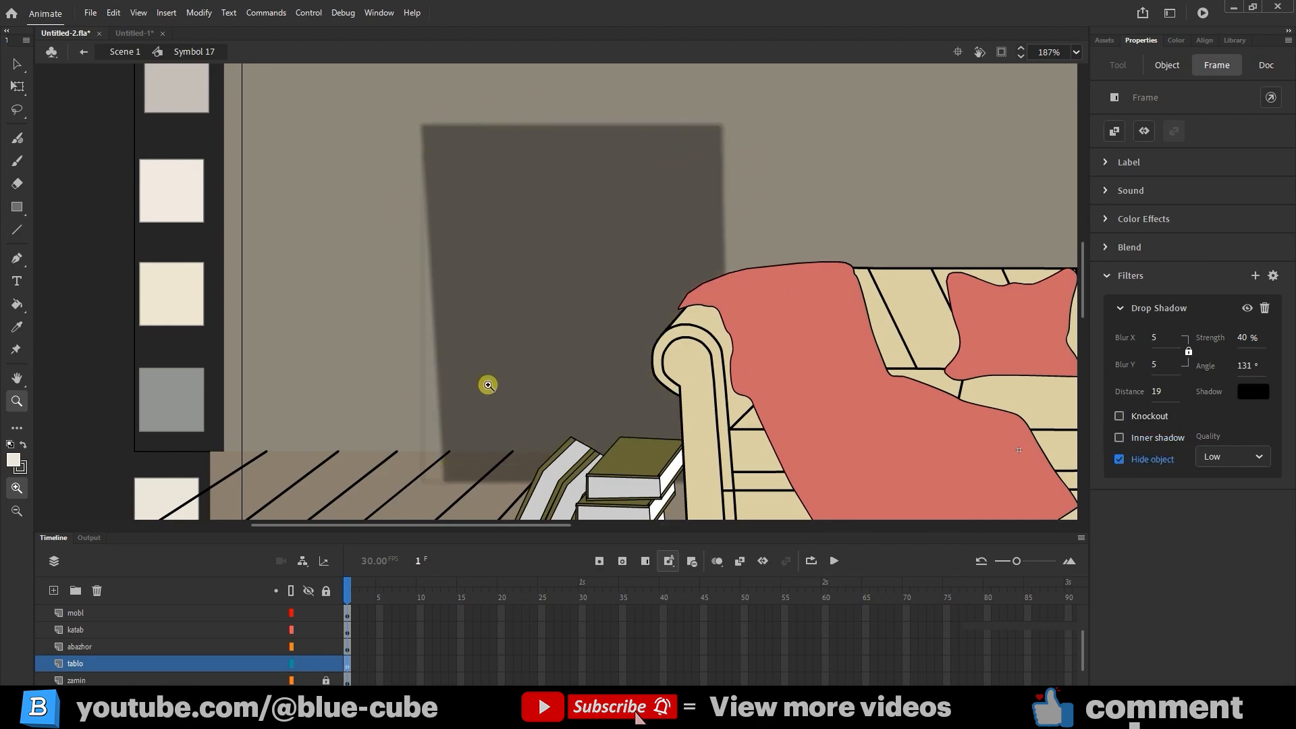
pyautogui.click(1118, 460)
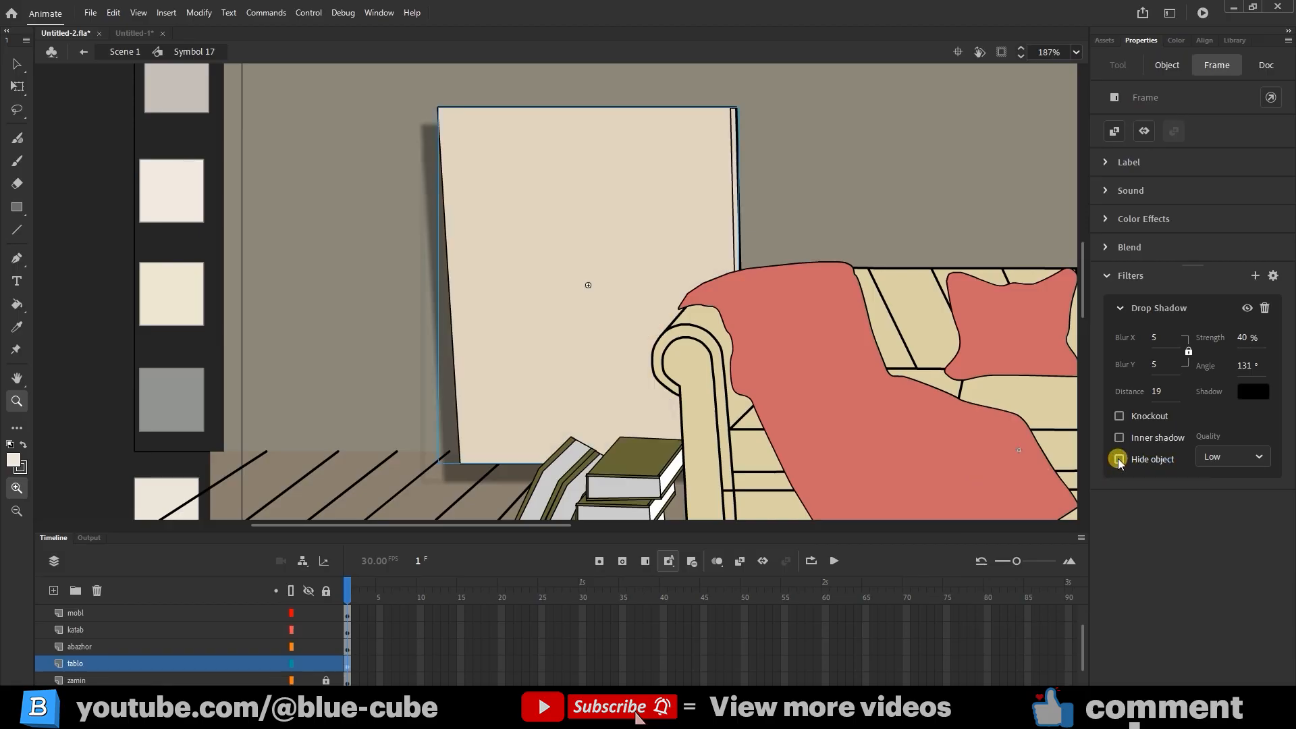
# Try High quality for the board's shadow, return it to Low, and reduce the shadow distance to 6
pyautogui.click(1223, 457)
pyautogui.click(1225, 526)
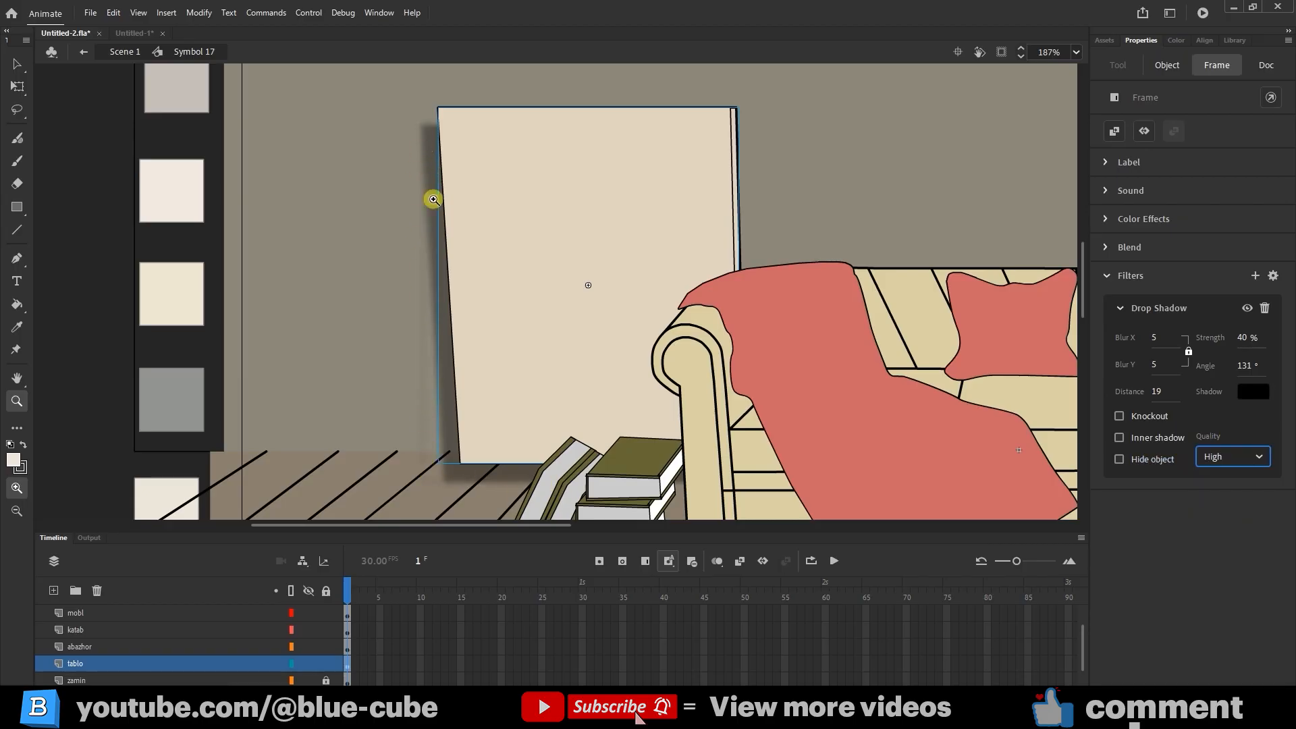
pyautogui.click(1226, 457)
pyautogui.click(1221, 479)
pyautogui.moveTo(1159, 393); pyautogui.dragTo(1150, 392)
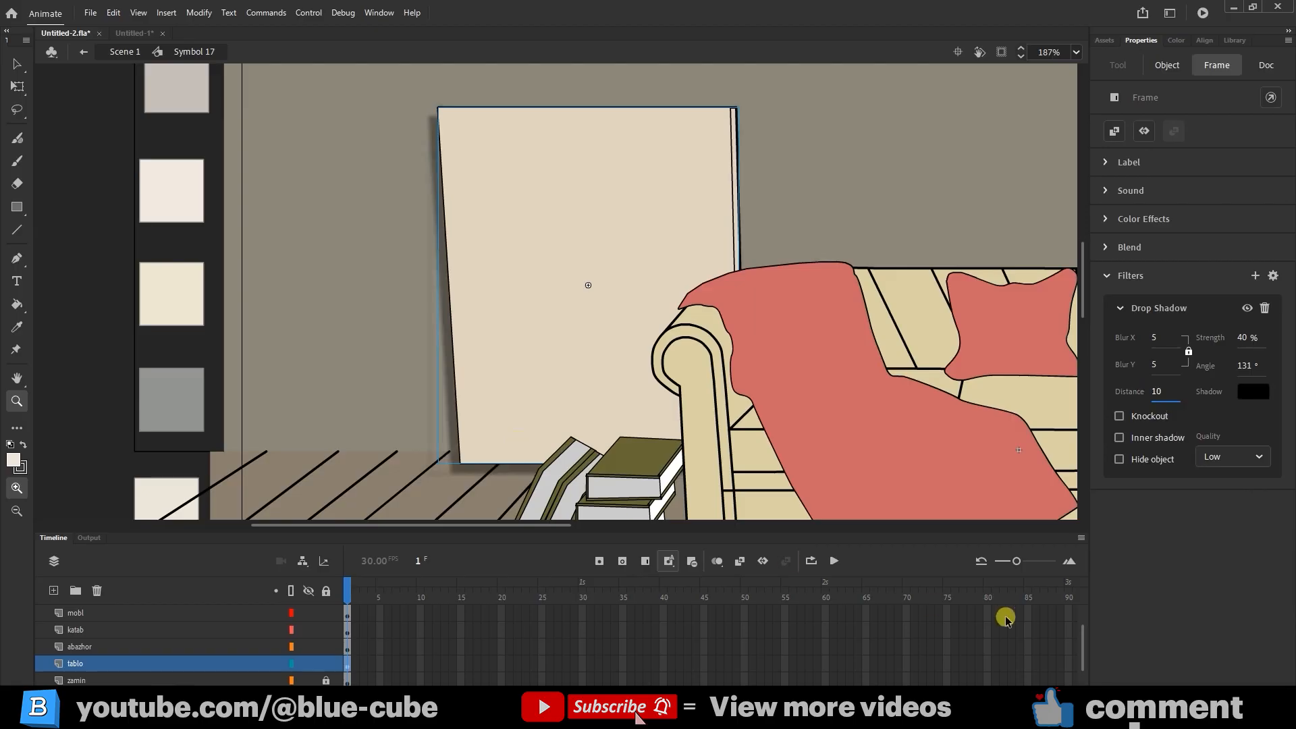
# Select the front cushion beside the sofa and add a Drop Shadow filter to the frame of its kosan layer
pyautogui.moveTo(1006, 617); pyautogui.dragTo(1063, 369)
pyautogui.moveTo(1010, 413); pyautogui.dragTo(472, 300)
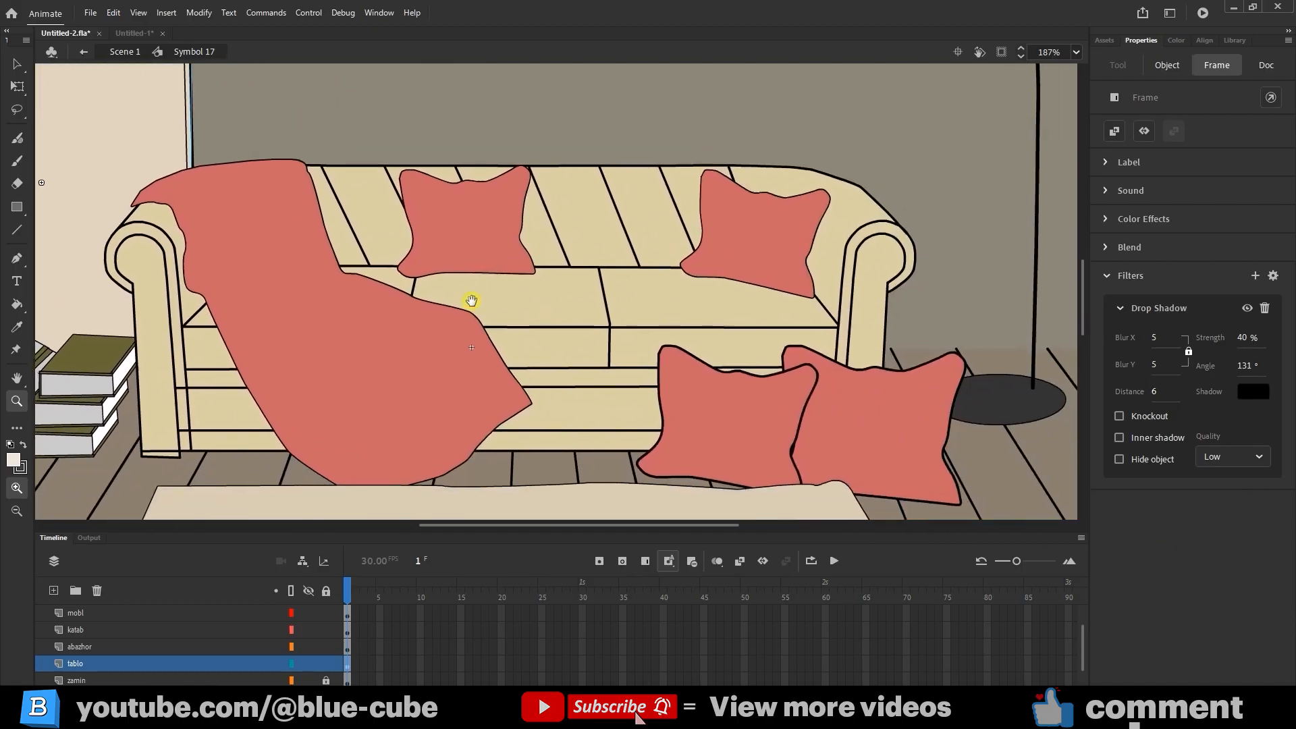
pyautogui.click(16, 81)
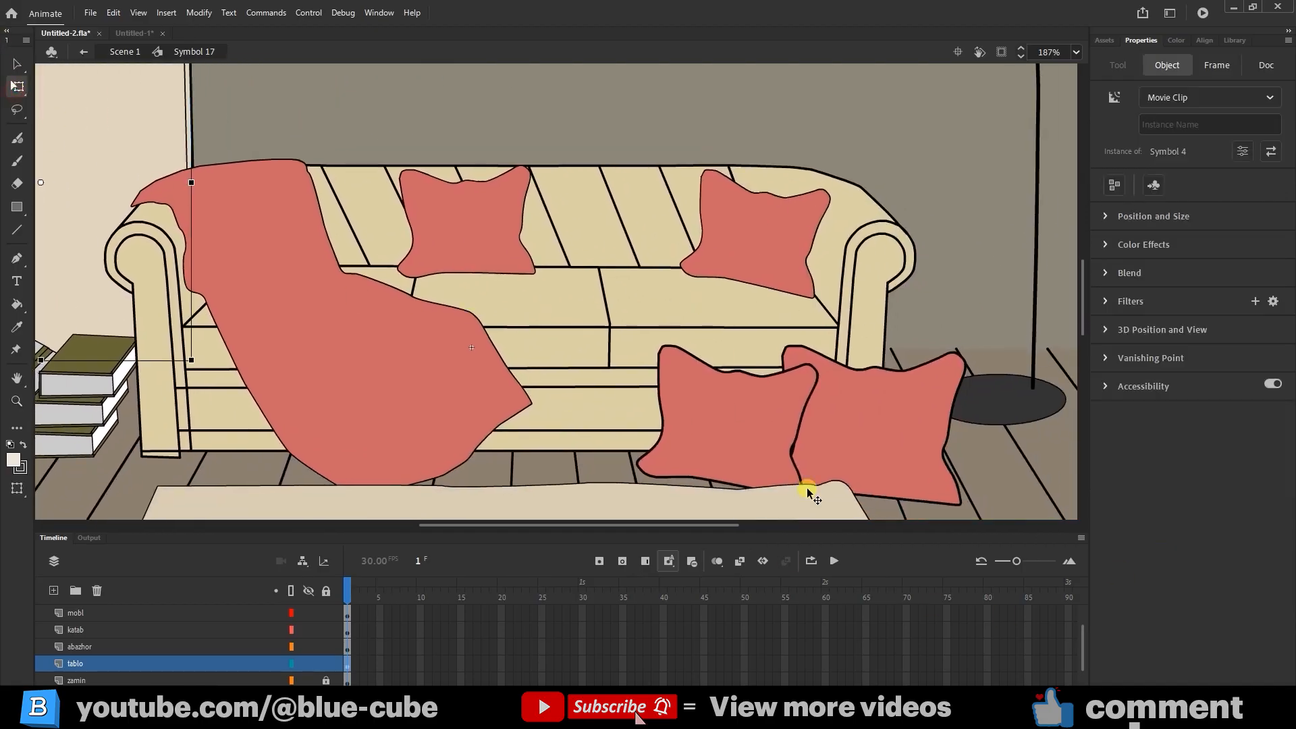
pyautogui.click(736, 430)
pyautogui.click(1208, 64)
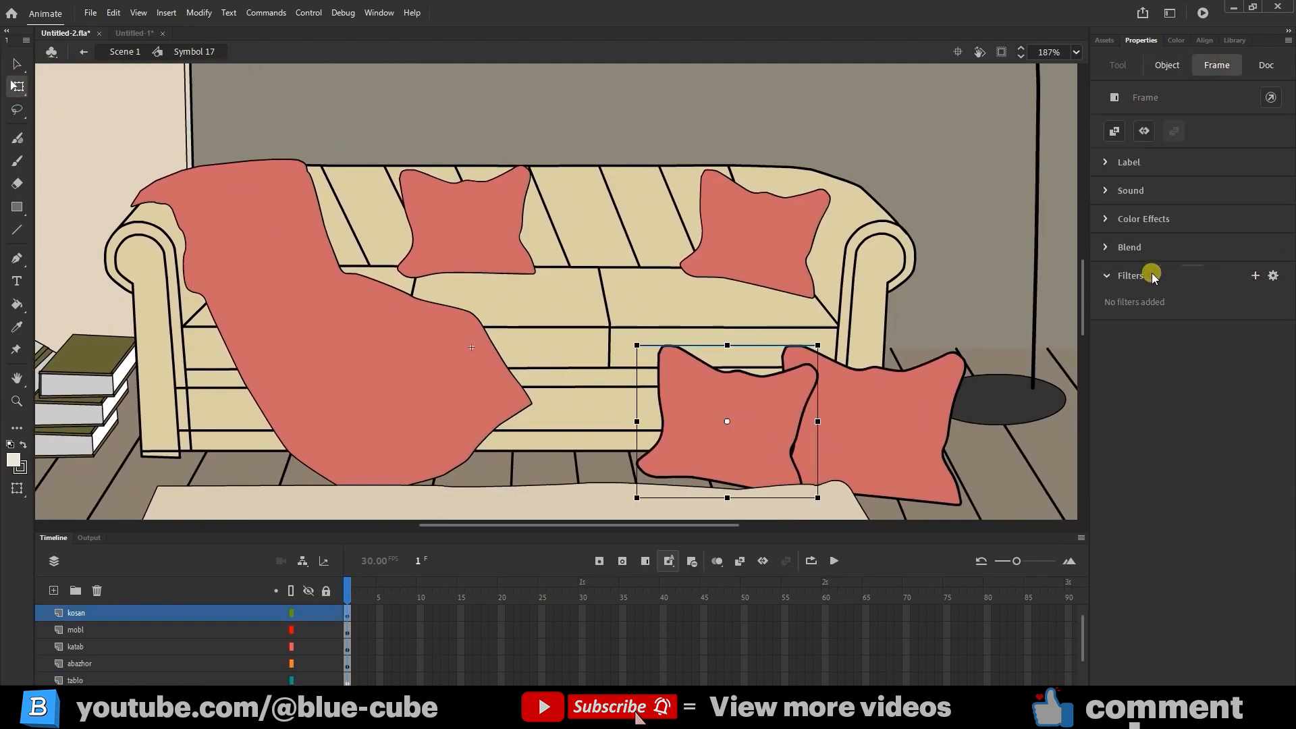
pyautogui.click(1255, 277)
pyautogui.click(1212, 295)
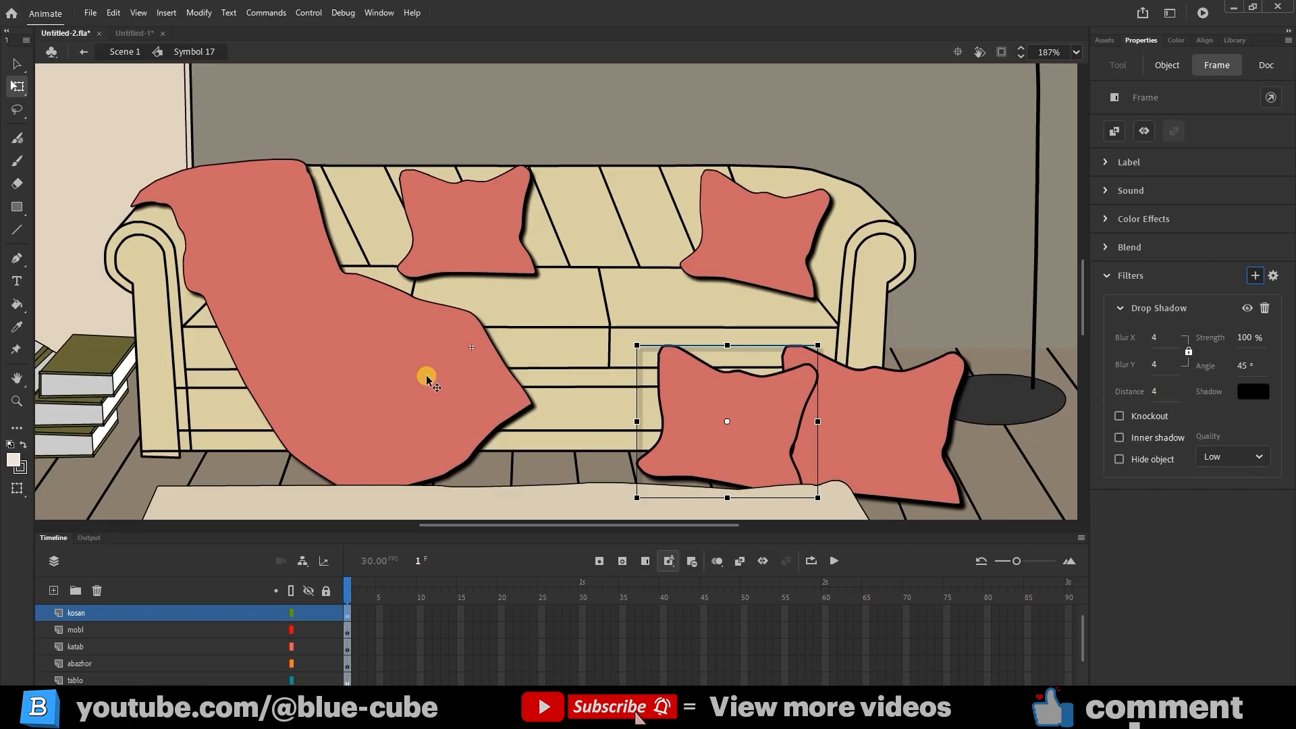
# Adjust the kosan layer's drop shadow to a distance of 4 and a strength of 48%
pyautogui.moveTo(919, 420); pyautogui.dragTo(1078, 421)
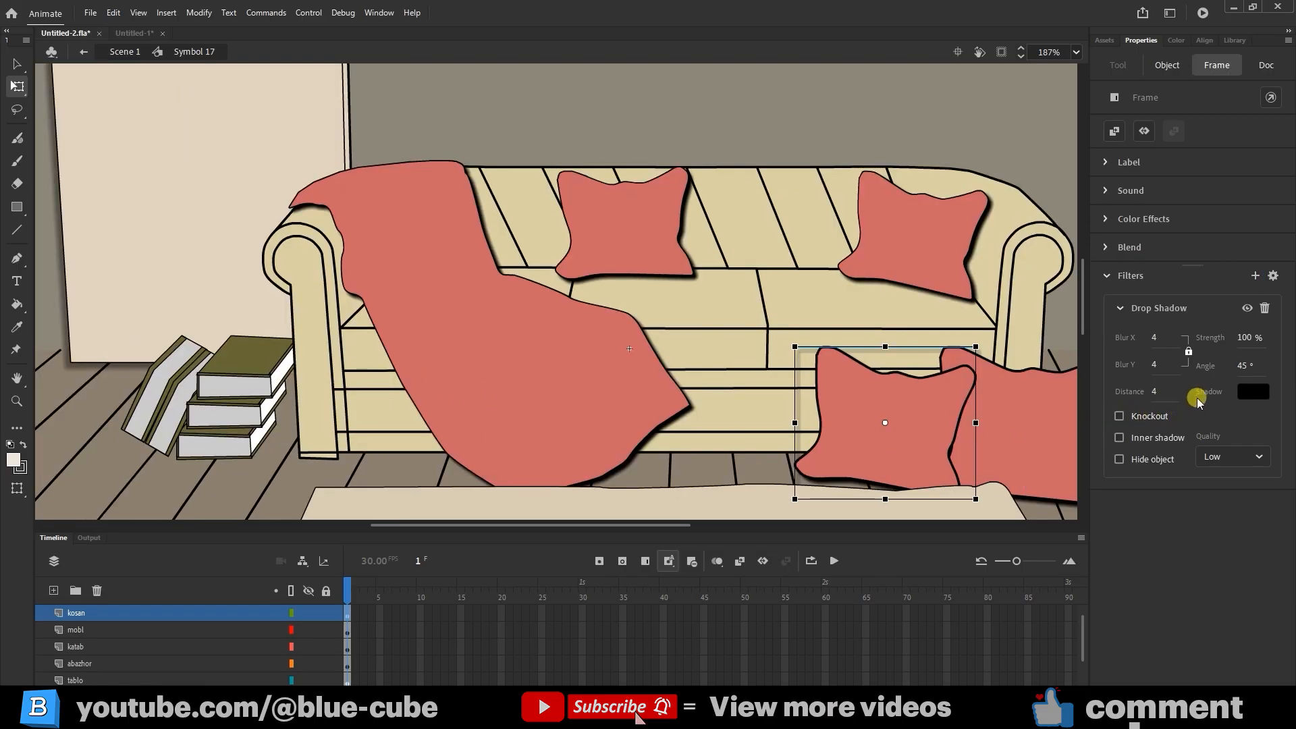
pyautogui.moveTo(1151, 394); pyautogui.dragTo(1158, 396)
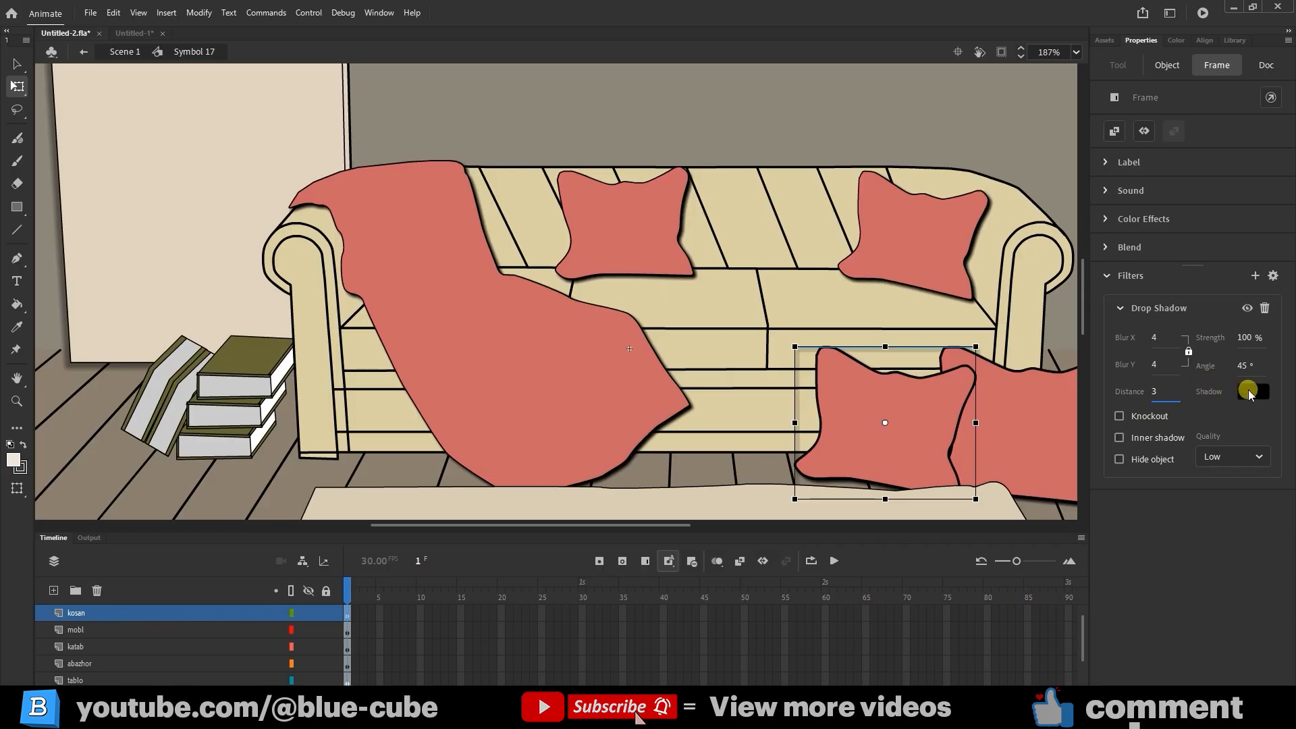
pyautogui.moveTo(1244, 338); pyautogui.dragTo(1218, 336)
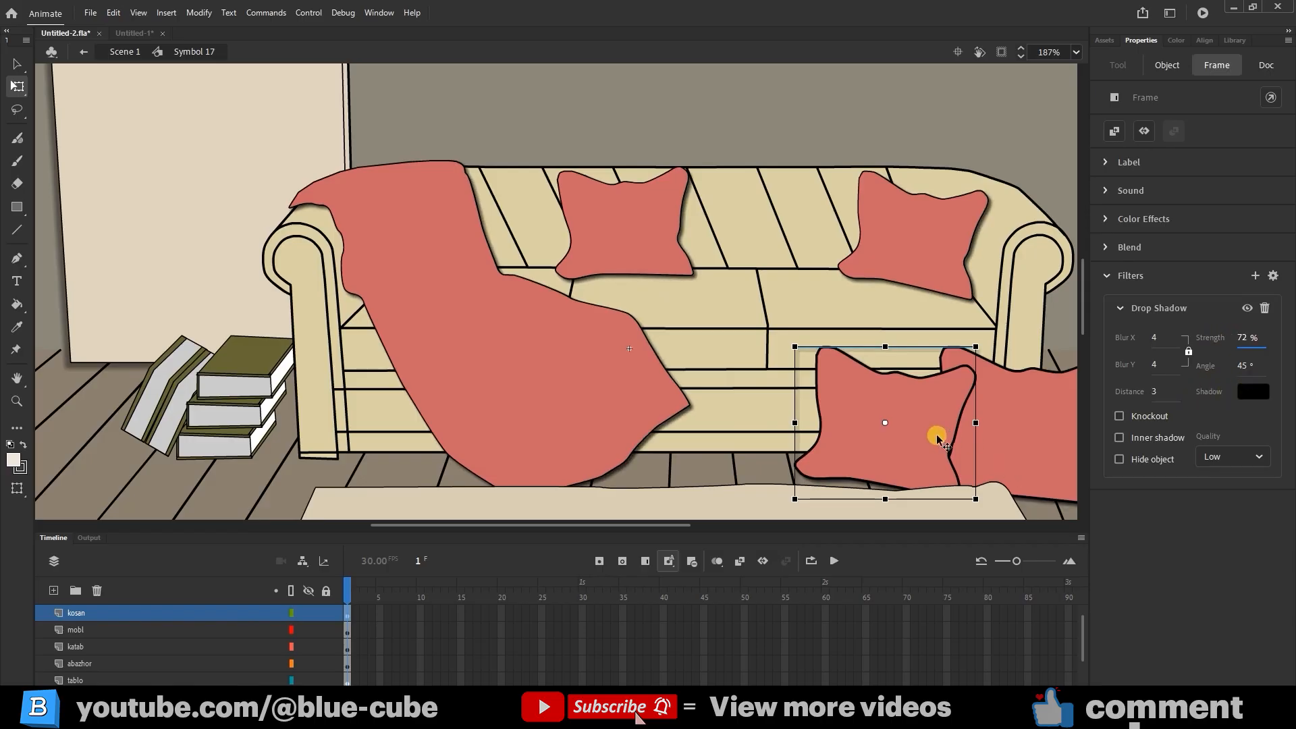
pyautogui.moveTo(884, 427); pyautogui.dragTo(869, 431)
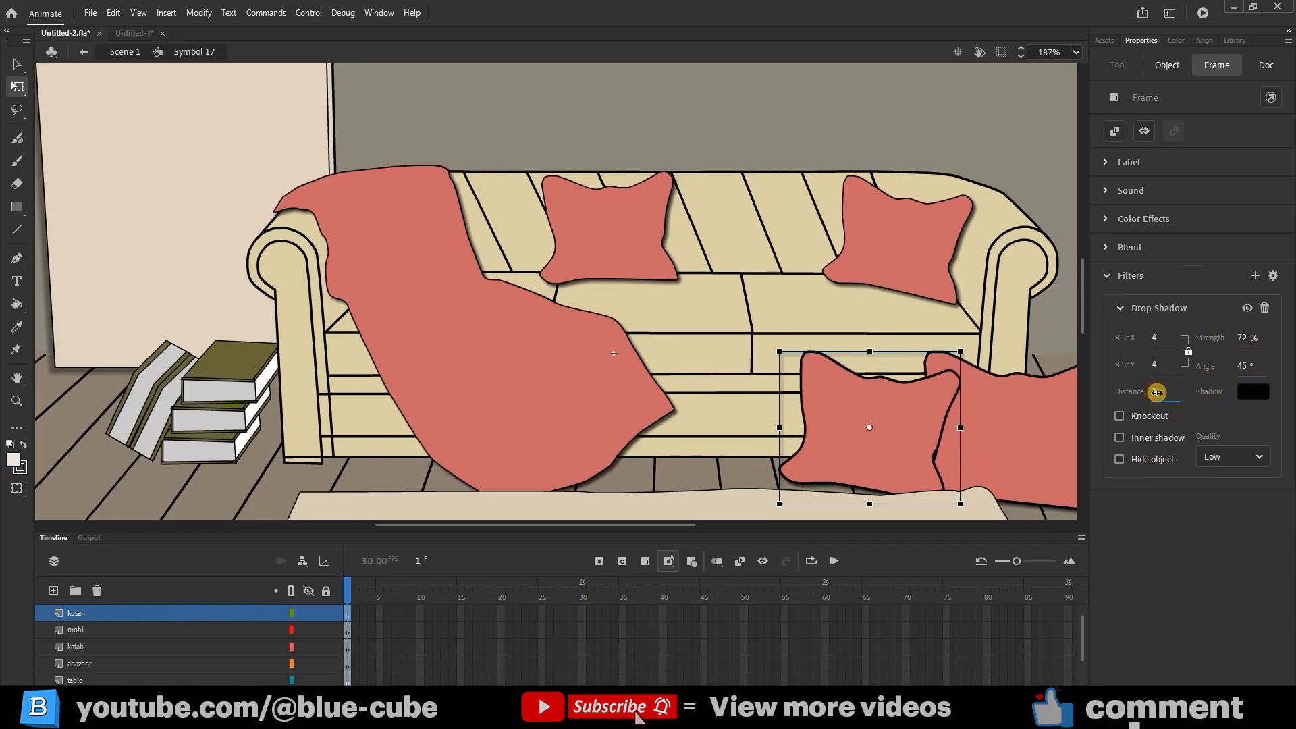
pyautogui.moveTo(1157, 393); pyautogui.dragTo(1161, 399)
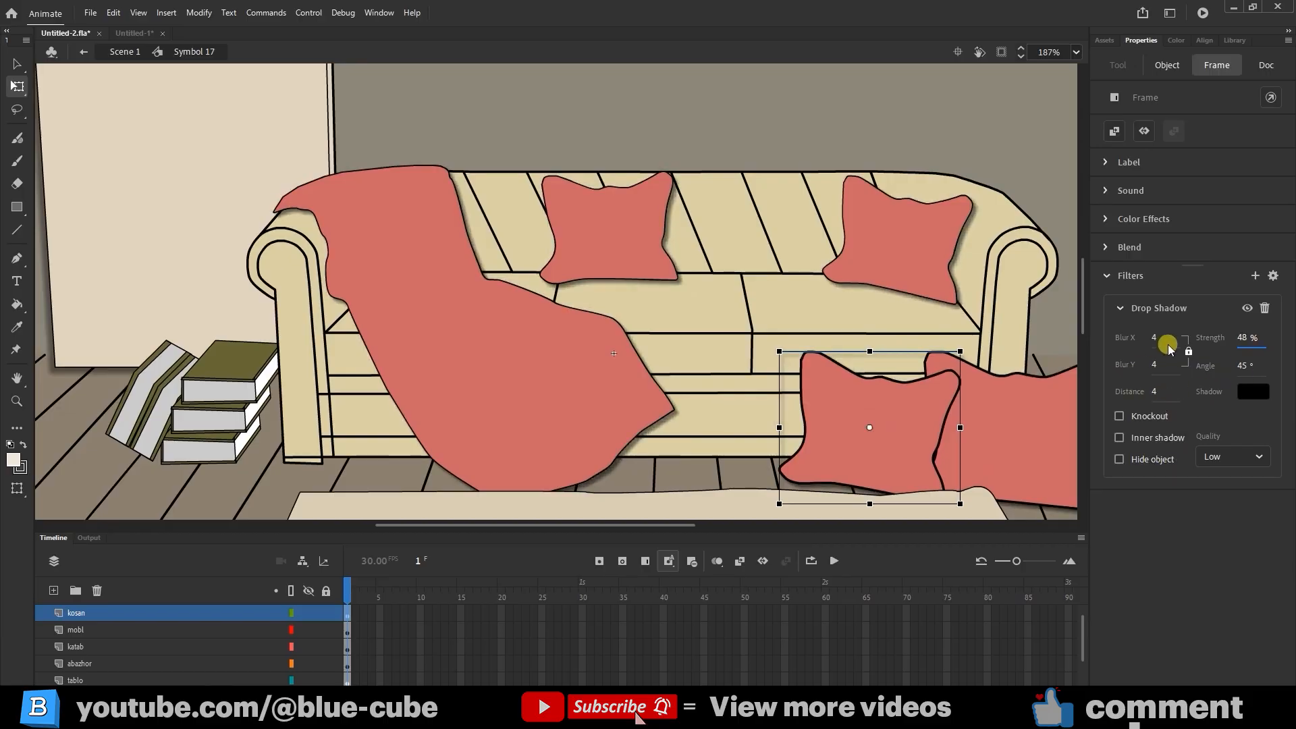
# Disable the kosan layer's Drop Shadow filter and enable it again to compare the cushions and throw with and without it
pyautogui.click(1247, 309)
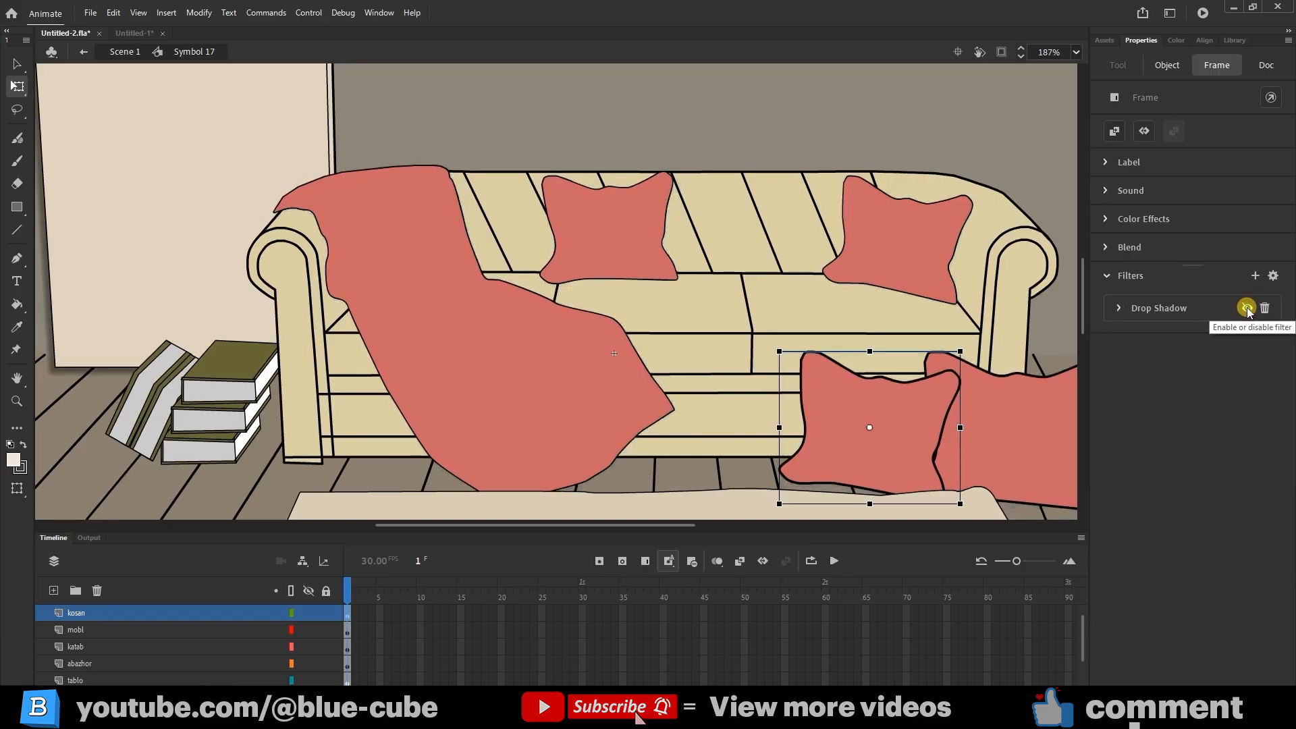
pyautogui.click(1247, 309)
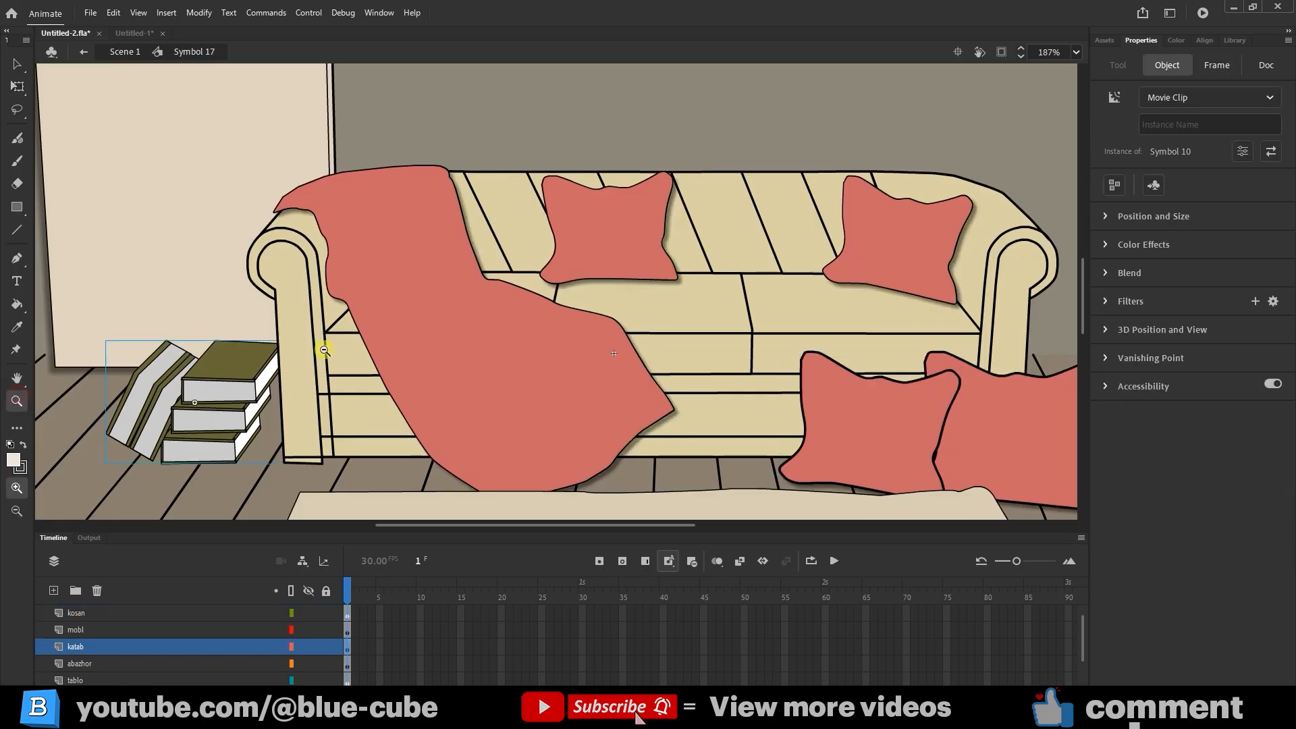
pyautogui.keyDown('alt'); pyautogui.click(324, 350); pyautogui.keyUp('alt')
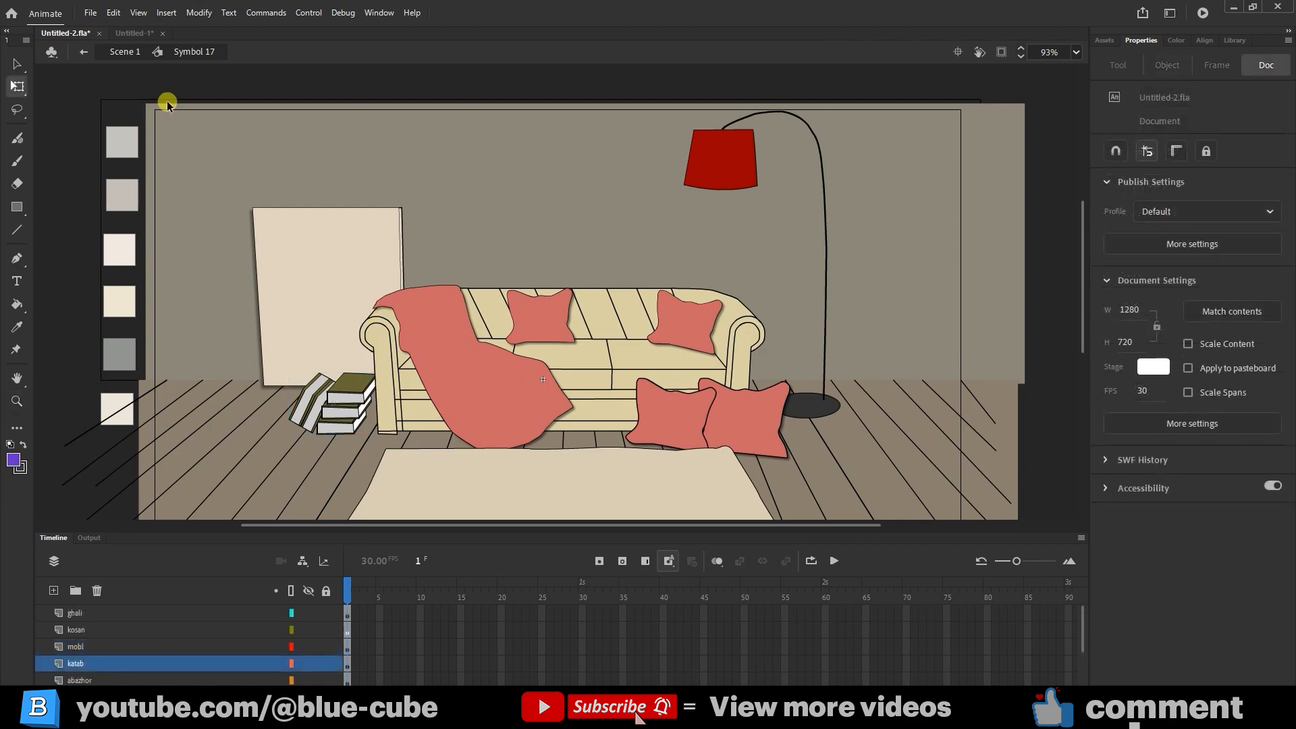
# In the blank Untitled-1 document, draw a purple rectangle about 360 by 220 px and select it with Free Transform
pyautogui.click(128, 33)
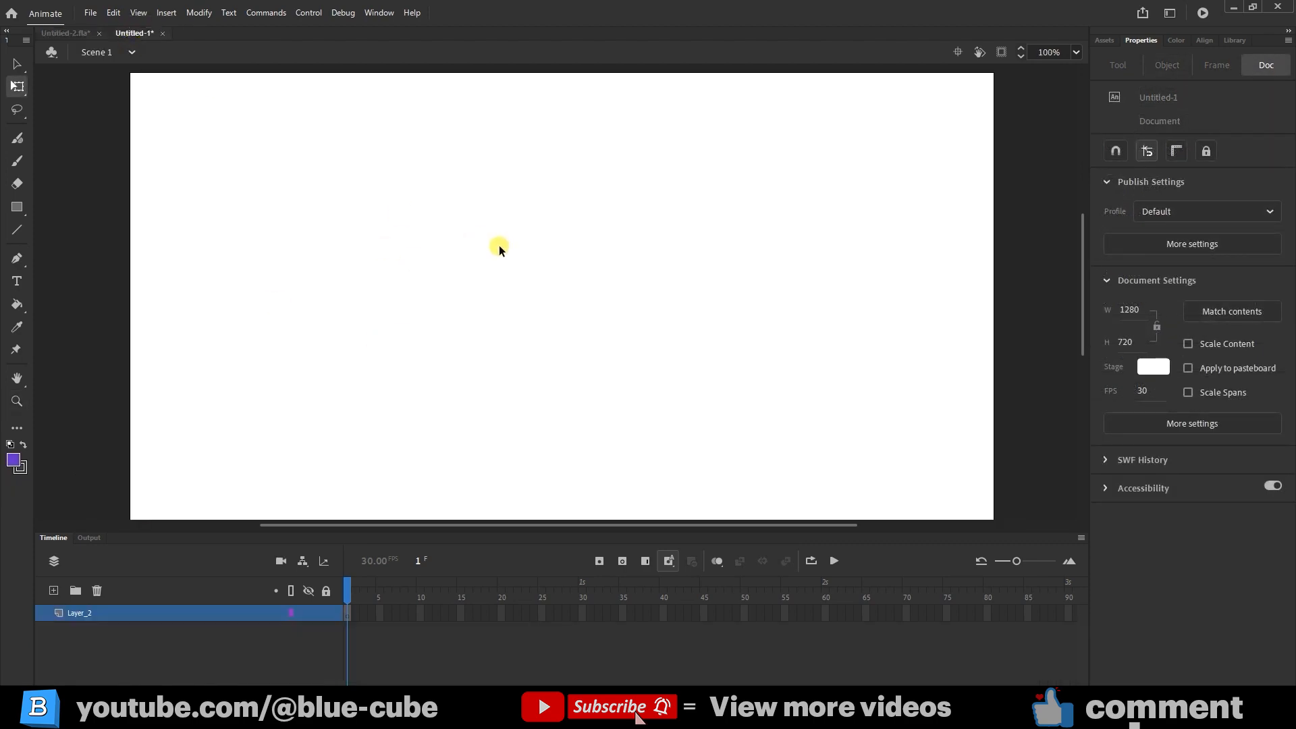
pyautogui.click(17, 208)
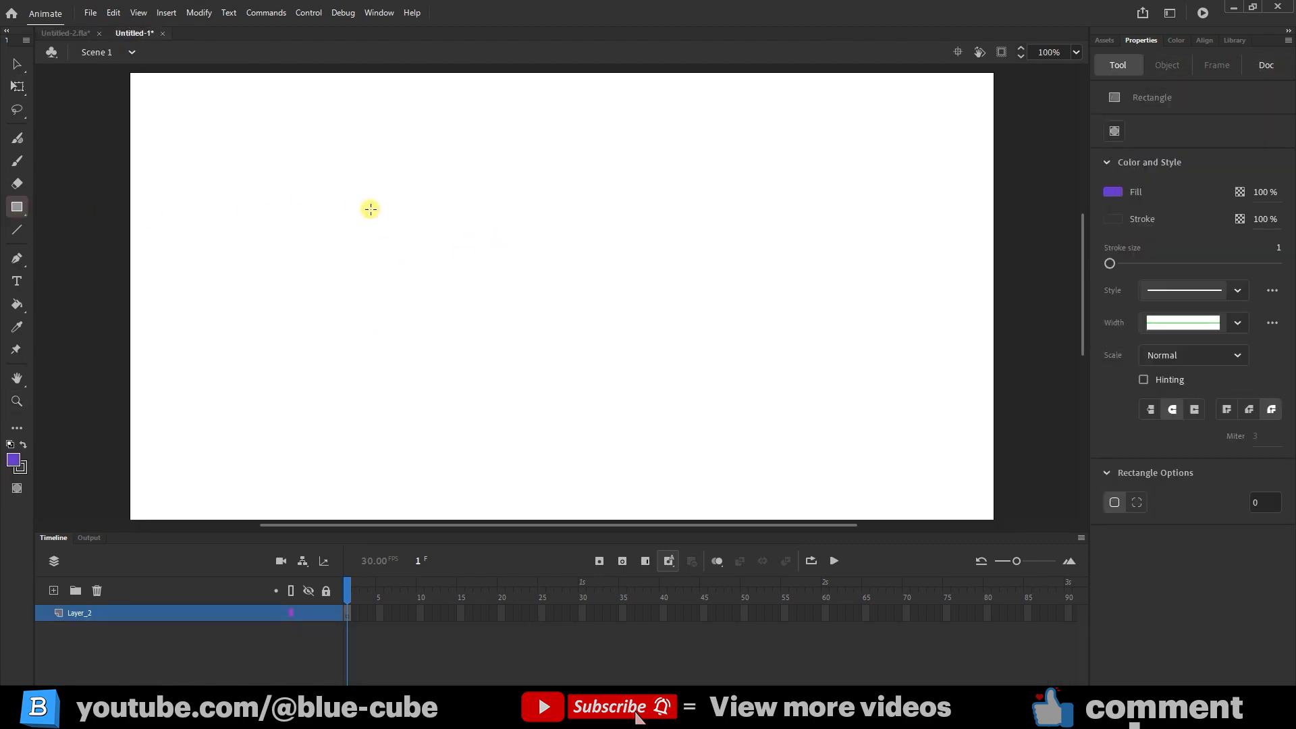
pyautogui.moveTo(353, 214); pyautogui.dragTo(597, 363)
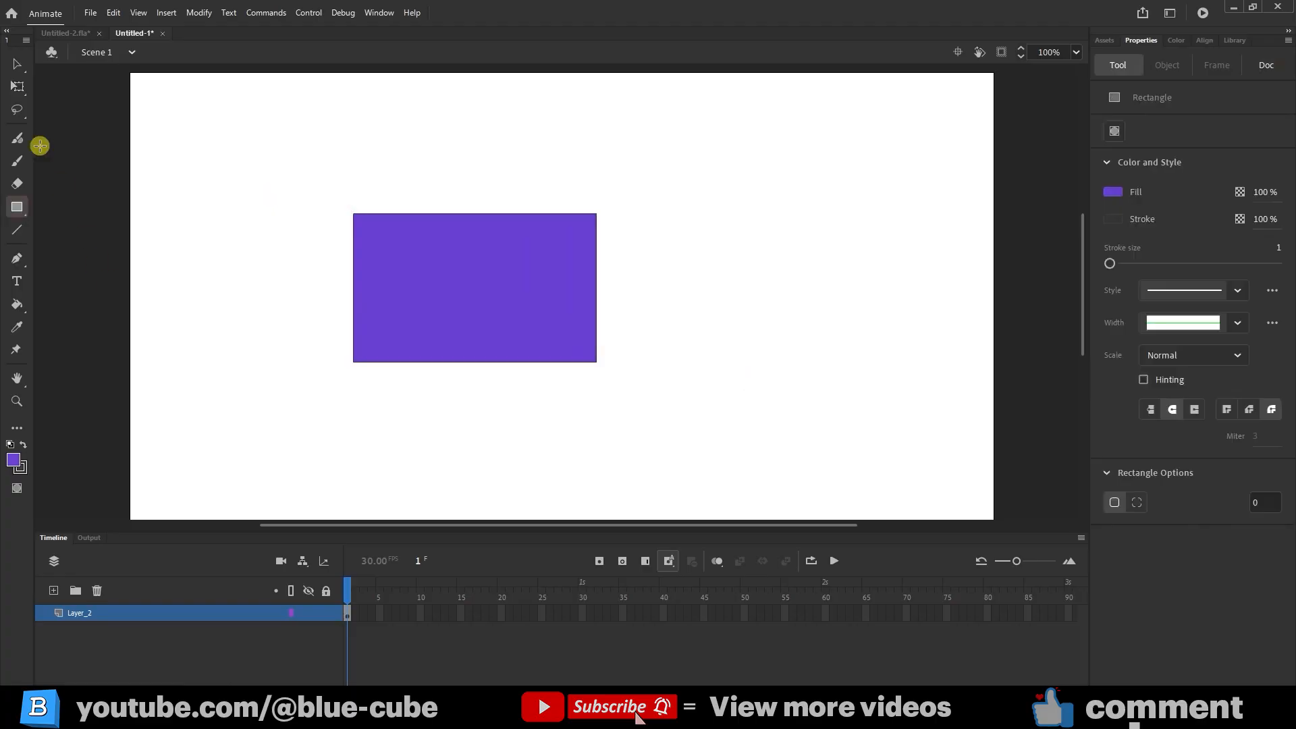
pyautogui.press('q')
pyautogui.moveTo(726, 102); pyautogui.dragTo(260, 405)
pyautogui.click(1146, 132)
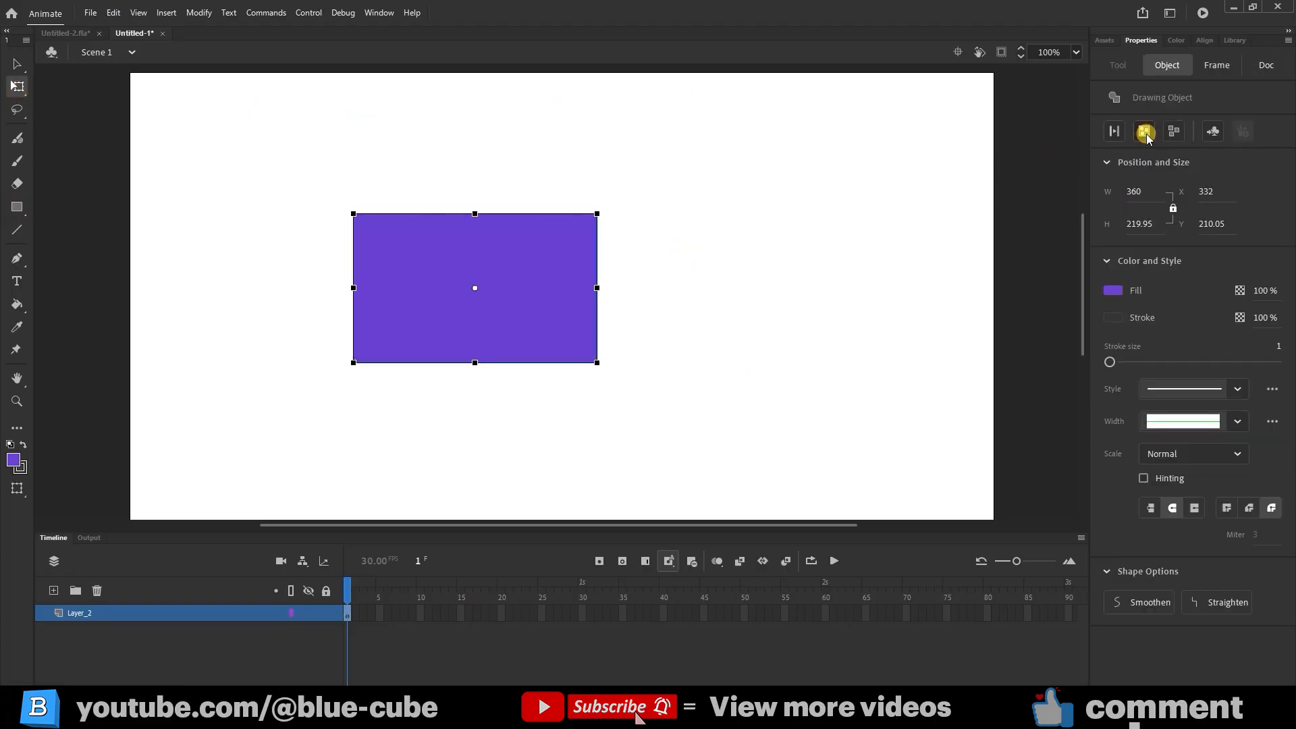